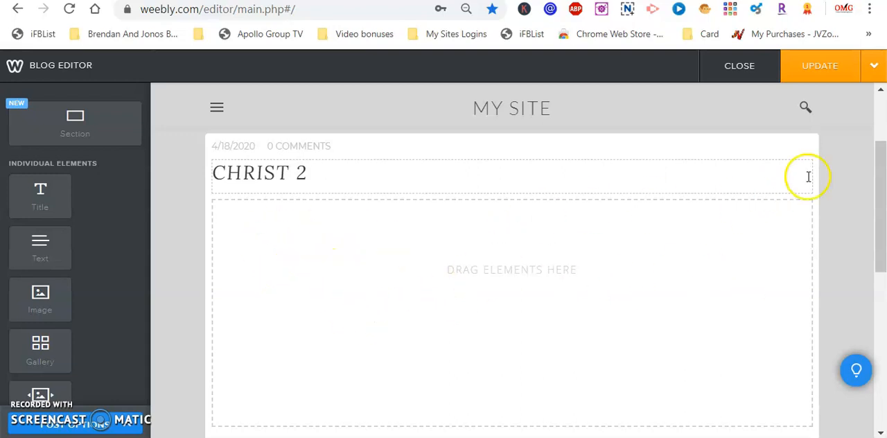
- Add a Color Block element to the empty content area of the CHRIST 2 blog post
left_click_drag(884, 179, 883, 213)
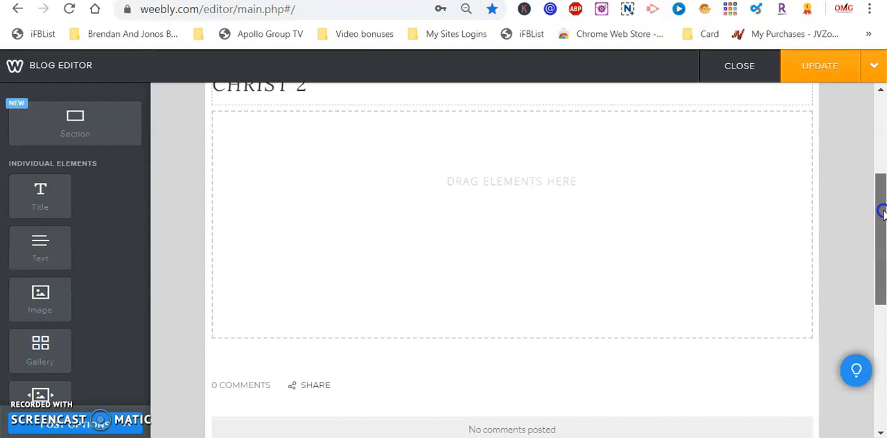
left_click_drag(883, 213, 882, 187)
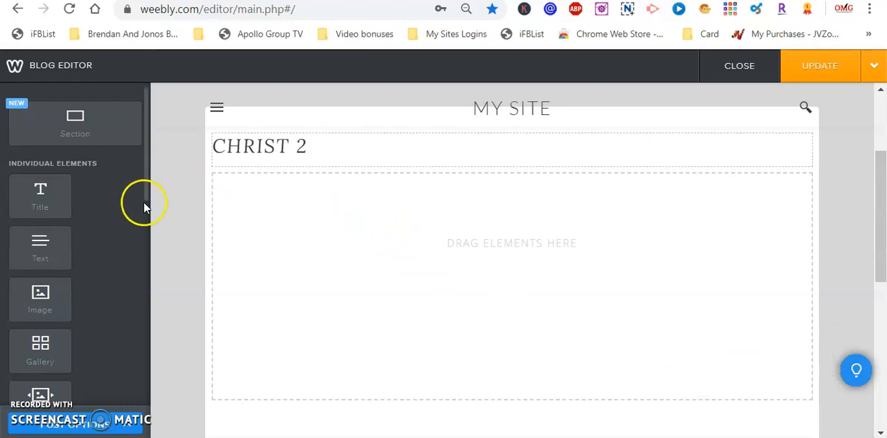
left_click_drag(147, 188, 133, 385)
left_click_drag(149, 331, 140, 391)
left_click_drag(70, 326, 469, 240)
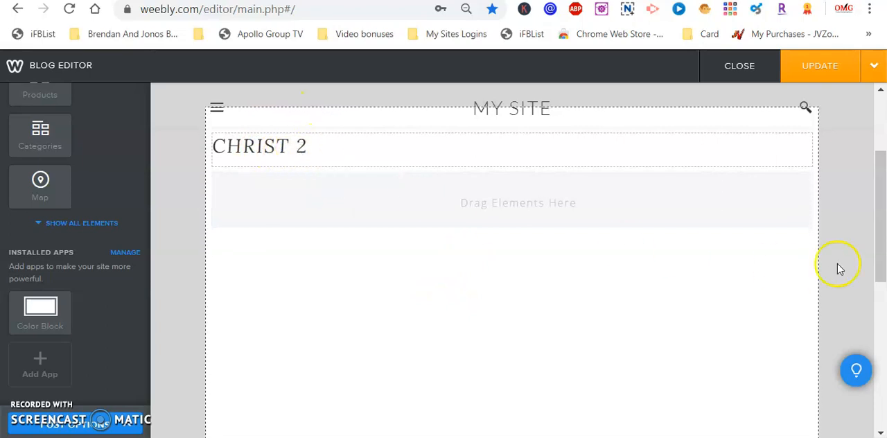
mouse_move(882, 237)
left_mouse_down()
mouse_move(882, 198)
mouse_move(878, 224)
left_mouse_up()
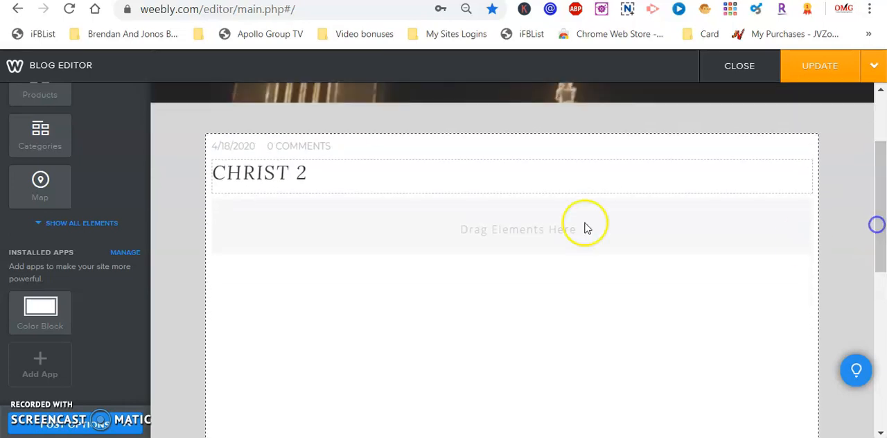
left_click_drag(880, 233, 844, 180)
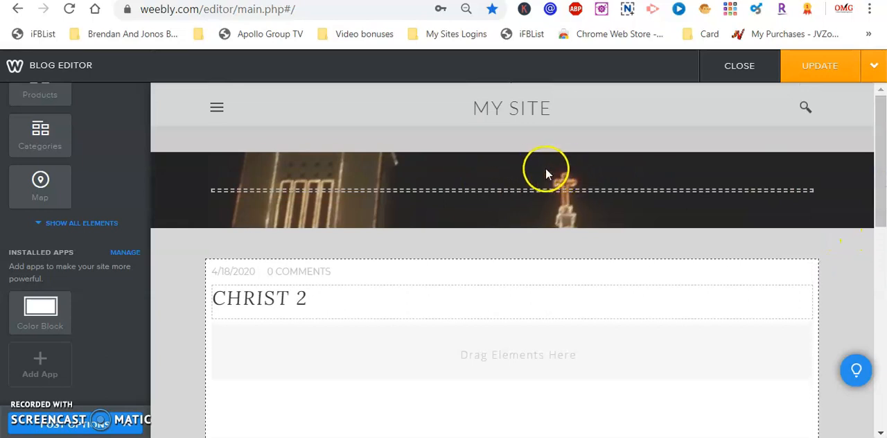
left_click(499, 173)
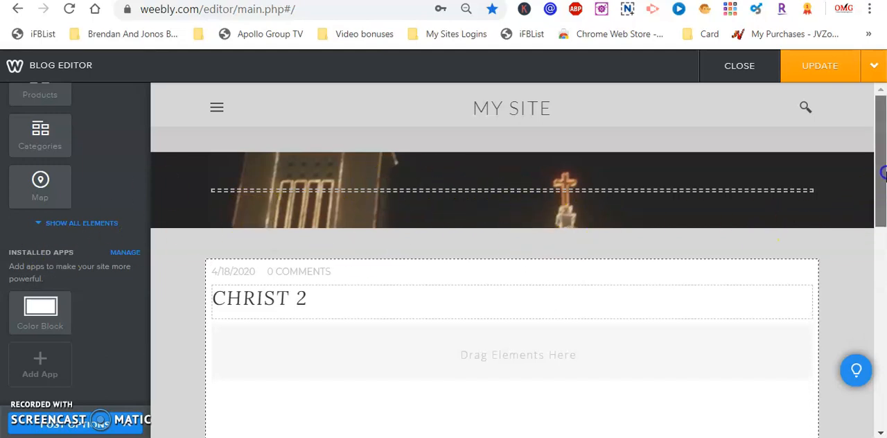
left_click_drag(144, 369, 149, 321)
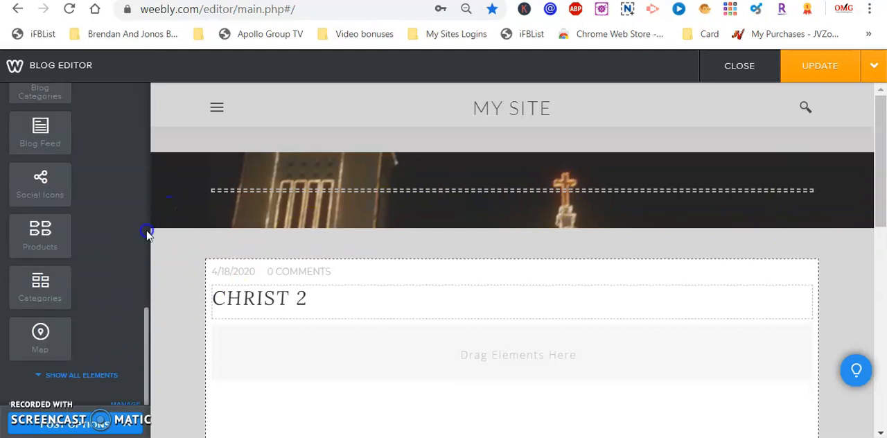
scroll(147, 233, "up", 10)
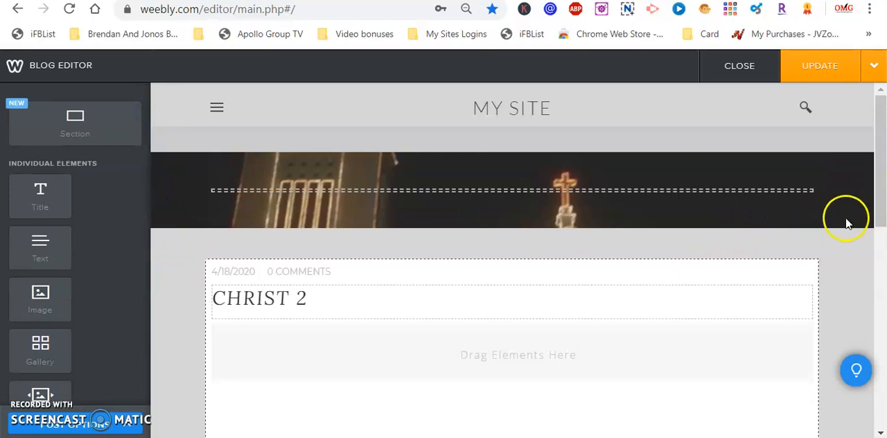
- Place a Text element in a column to the left of the Color Block, below the CHRIST 2 title
left_click_drag(877, 201, 870, 233)
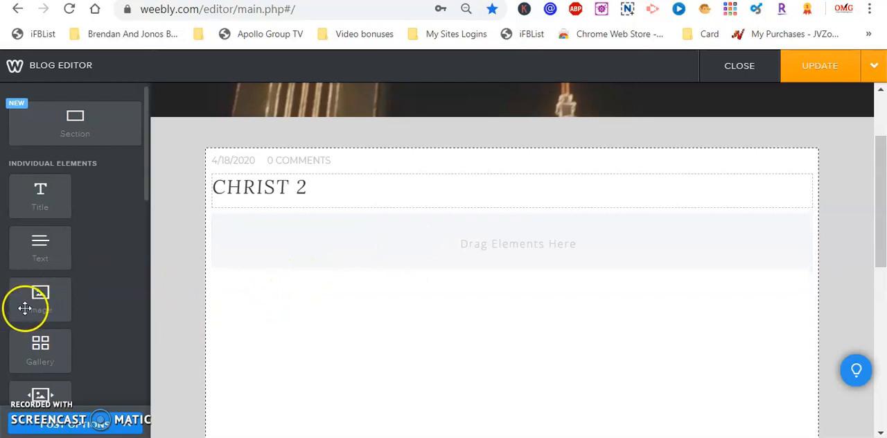
left_click_drag(40, 246, 268, 242)
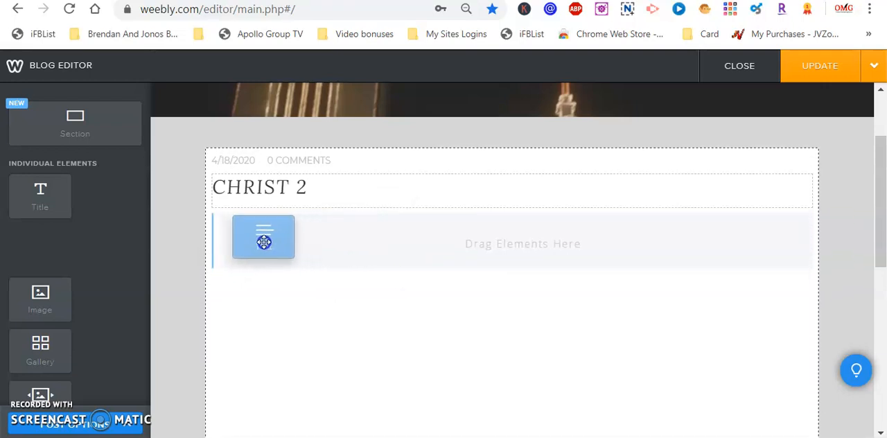
mouse_move(264, 241)
left_mouse_down()
mouse_move(245, 244)
mouse_move(274, 244)
mouse_move(287, 270)
mouse_move(303, 212)
mouse_move(282, 244)
mouse_move(265, 243)
left_mouse_up()
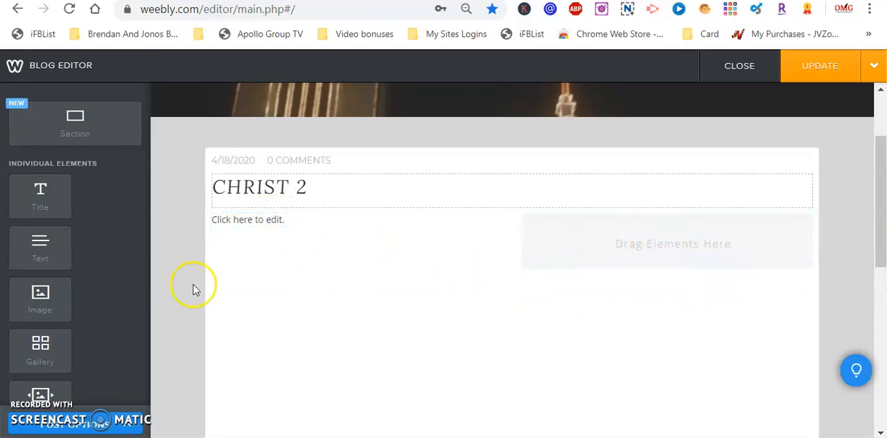
- Try placing an Image element between the text and the Color Block, and delete that image placeholder
left_click_drag(40, 300, 630, 251)
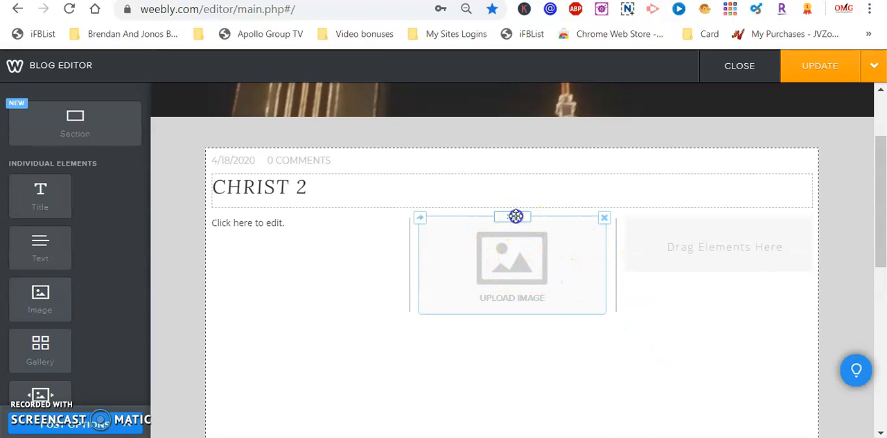
left_click_drag(516, 216, 533, 248)
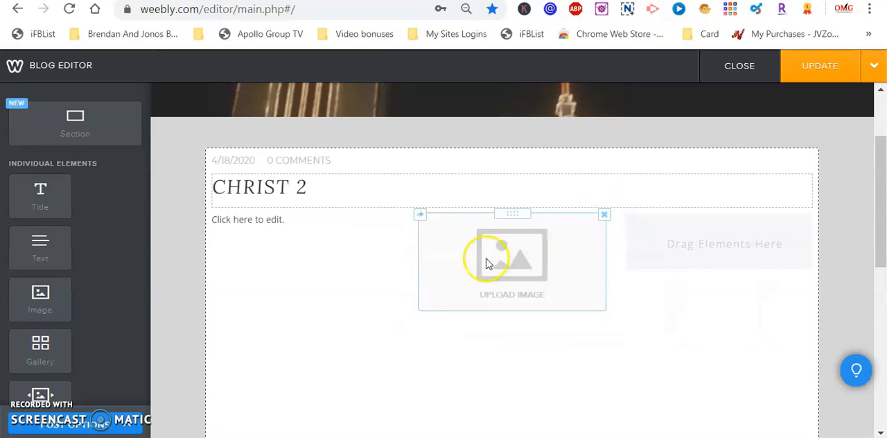
left_click(605, 216)
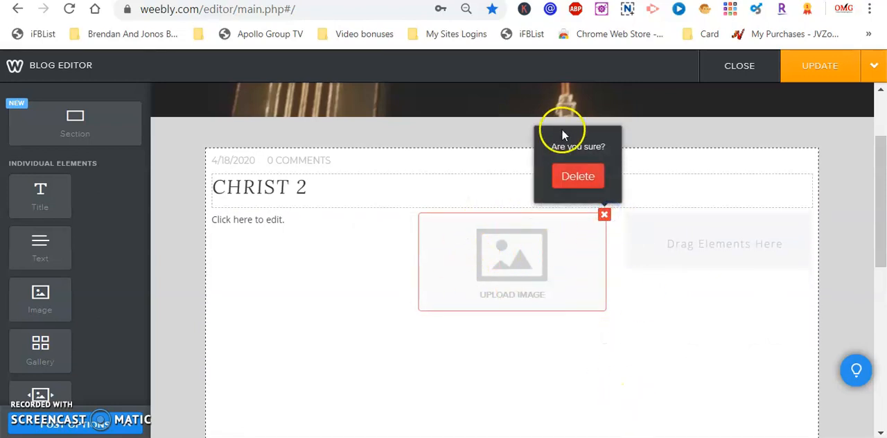
left_click(576, 184)
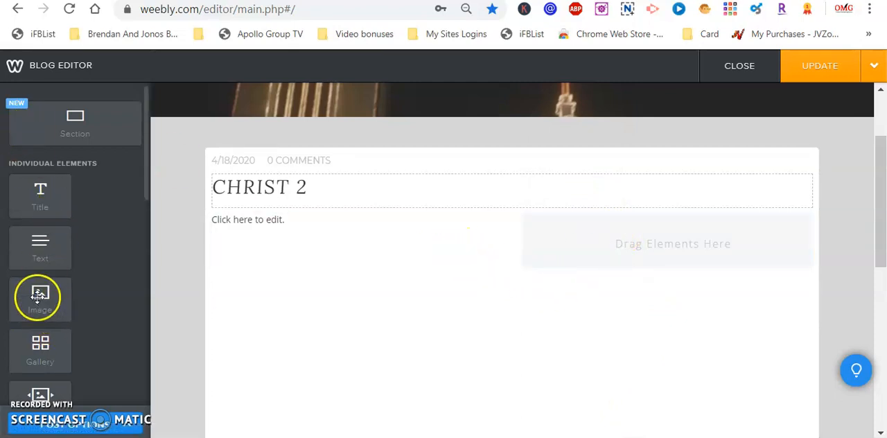
- Try placing an Image element below the Color Block, look at its image selection dialog, and delete the placeholder
left_click_drag(39, 297, 688, 293)
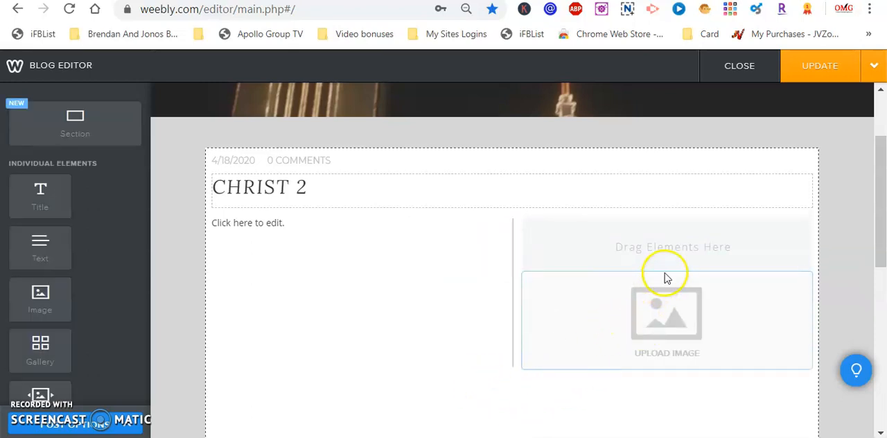
left_click(667, 321)
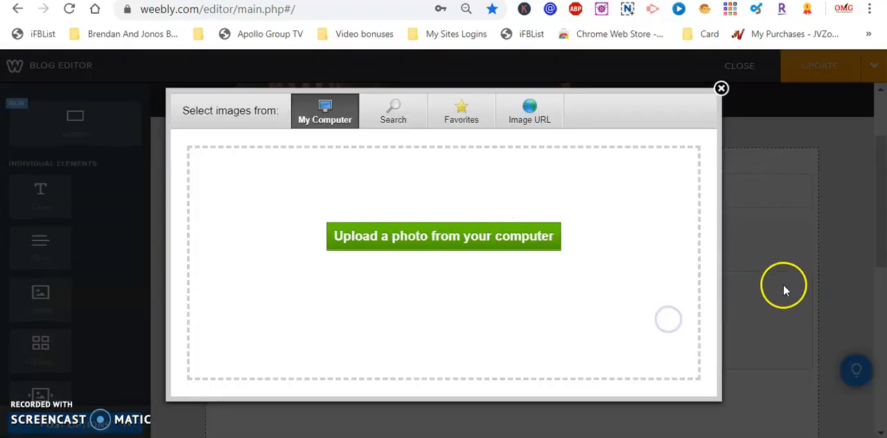
left_click(721, 88)
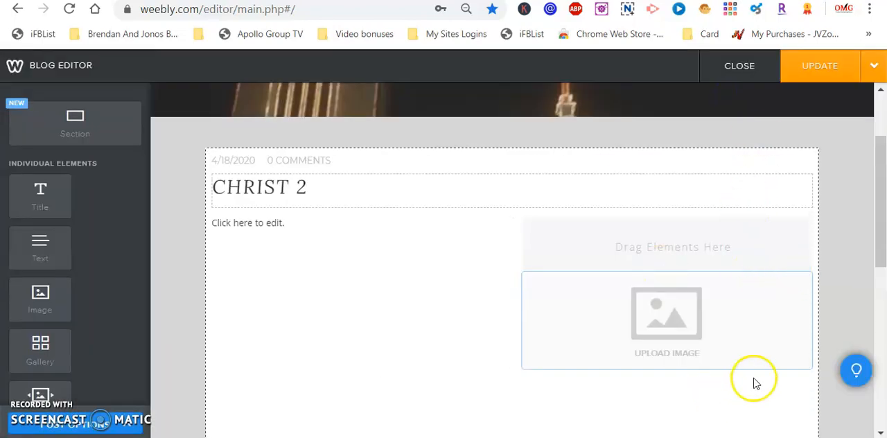
left_click(781, 307)
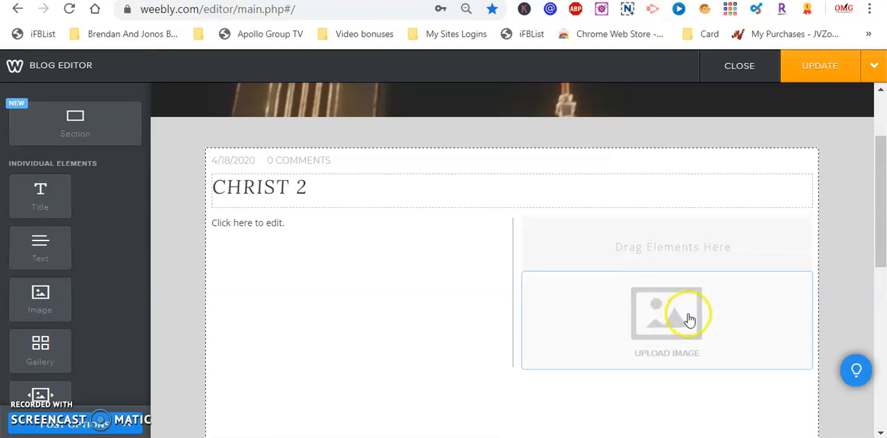
triple_click(723, 318)
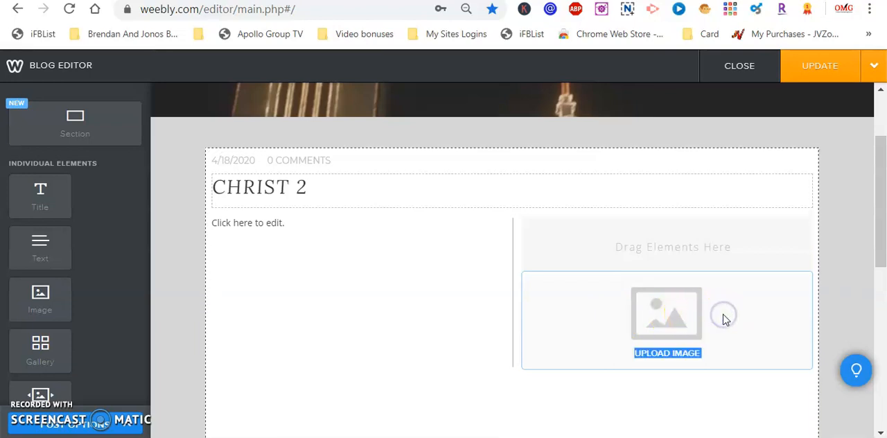
left_click(727, 246)
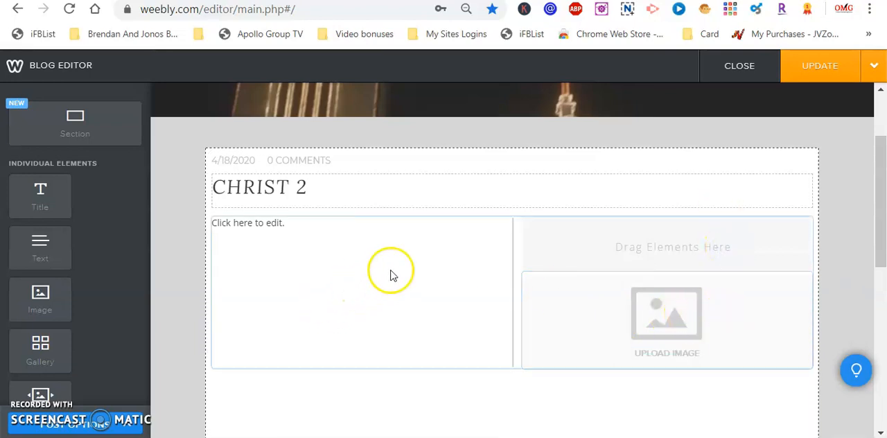
left_click(634, 308)
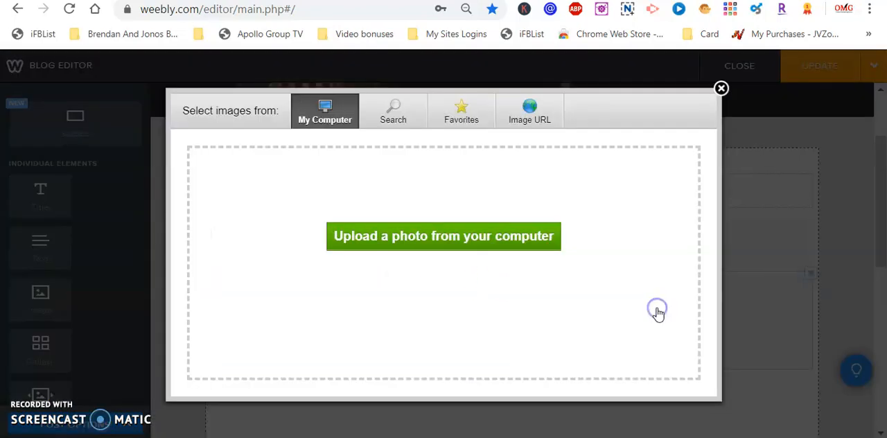
left_click(721, 90)
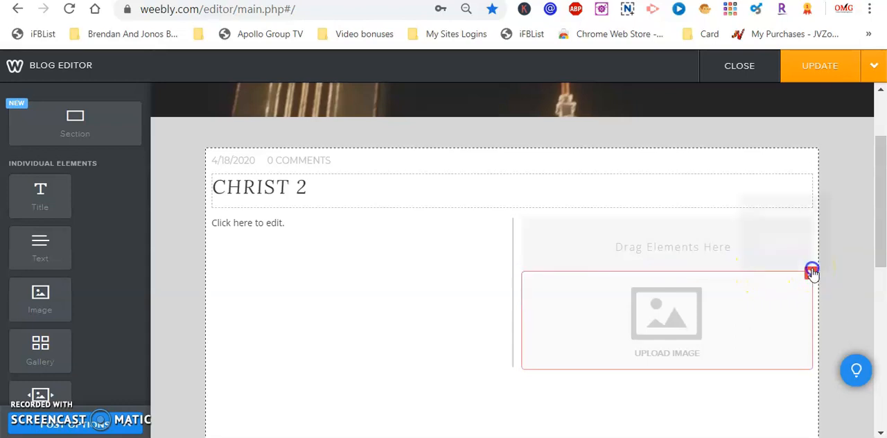
left_click(812, 271)
left_click(784, 235)
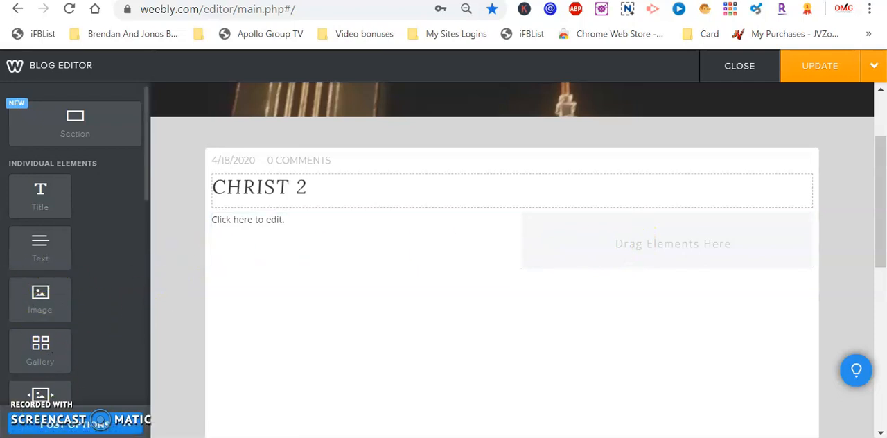
- Place an Image element to the right of the Color Block and delete the Color Block between text and image
left_click_drag(40, 293, 751, 241)
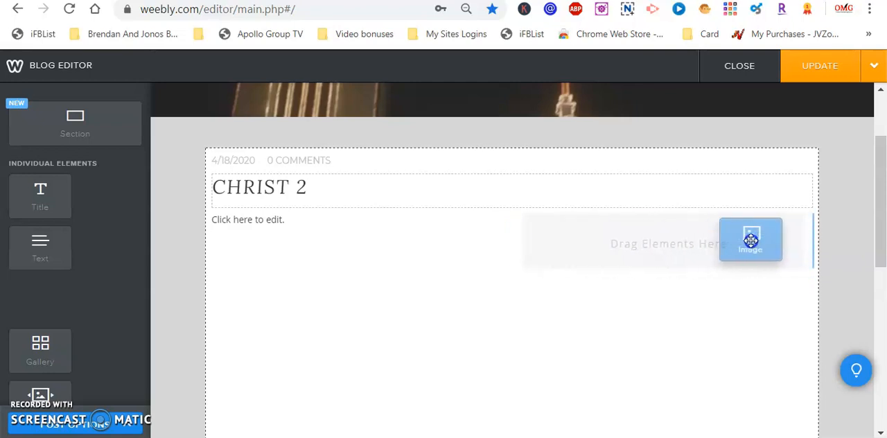
left_click_drag(754, 240, 753, 241)
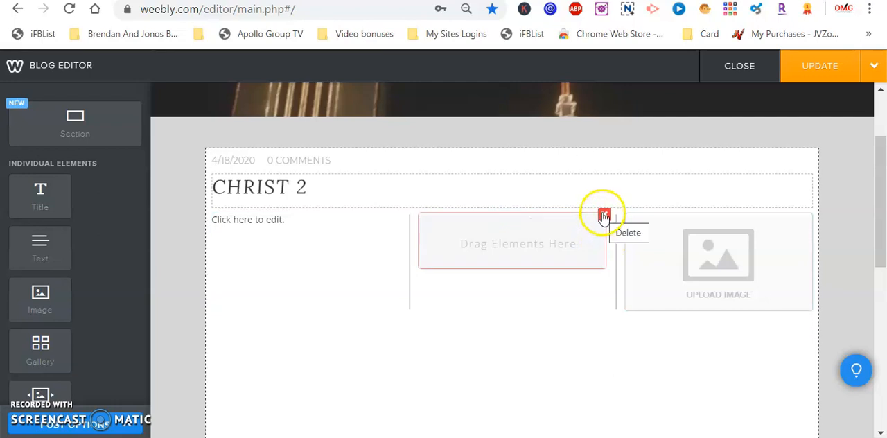
left_click(605, 216)
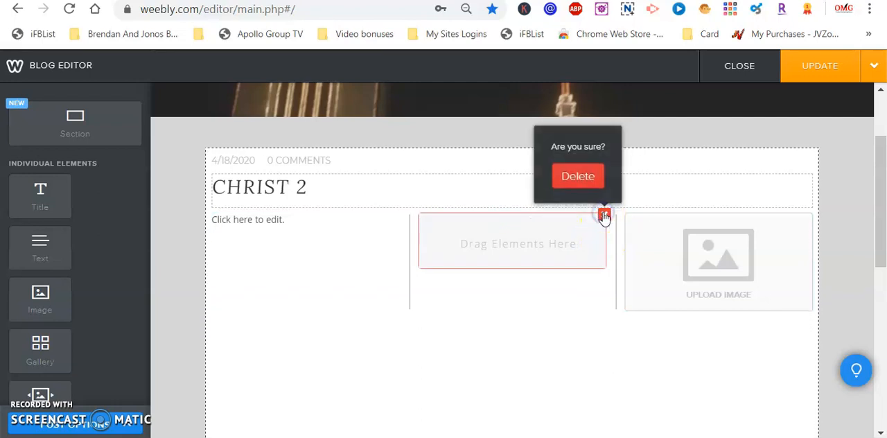
left_click(590, 178)
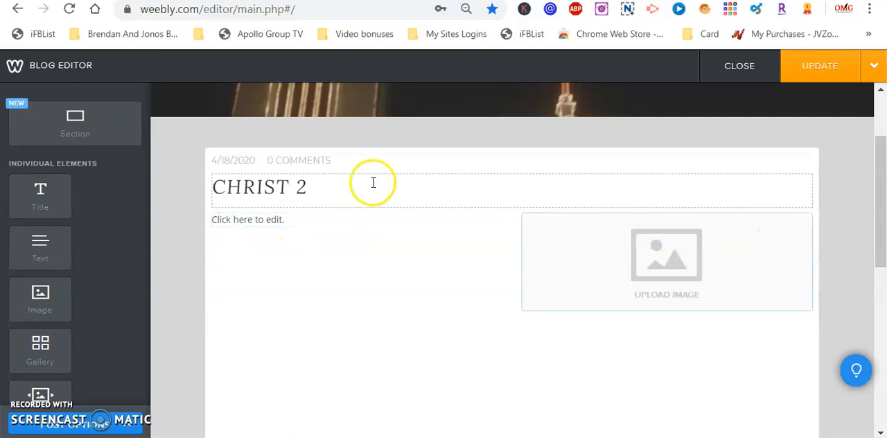
- Paste the copied article text into the Text element beside the image placeholder
left_click(313, 220)
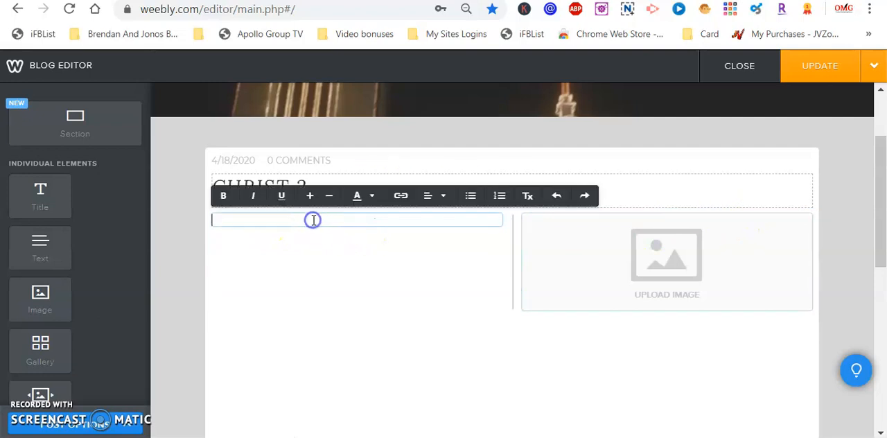
right_click(313, 220)
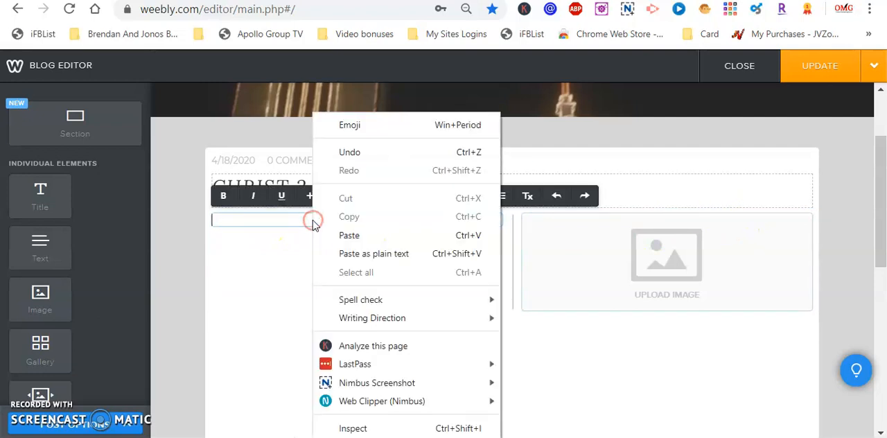
left_click(348, 236)
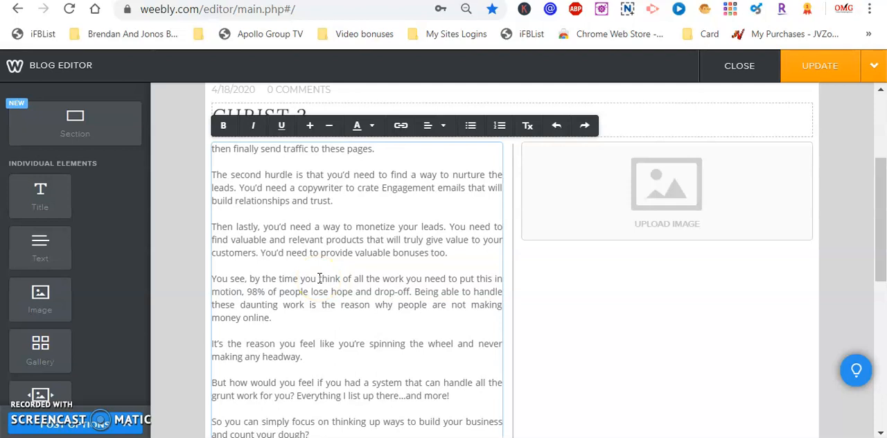
left_click(884, 199)
mouse_move(882, 205)
left_mouse_down()
mouse_move(882, 243)
mouse_move(883, 210)
left_mouse_up()
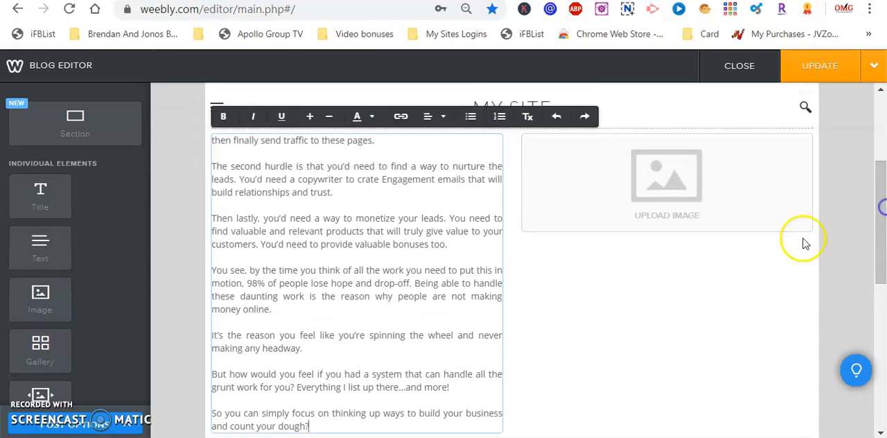
left_click(433, 425)
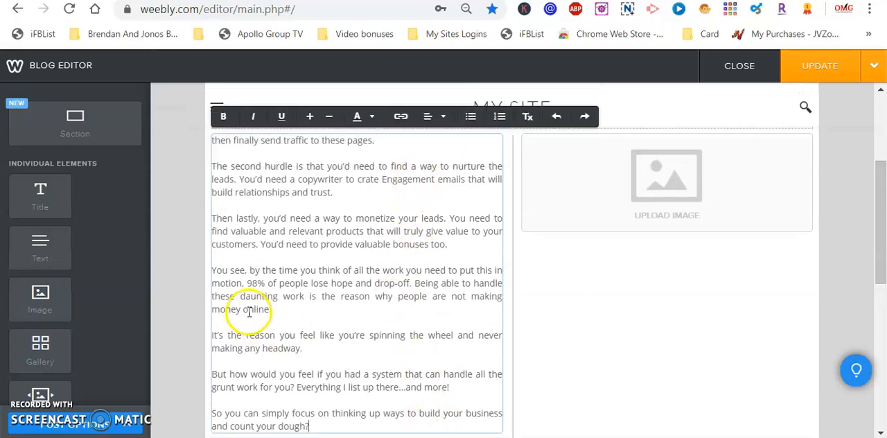
- Fill the image placeholder beside the text with the white-winged angel painting from the "angel" image search results
left_click(677, 187)
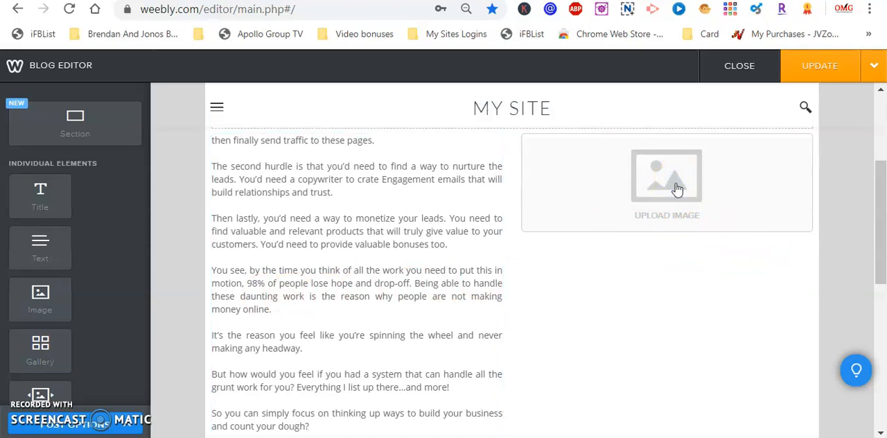
left_click(677, 187)
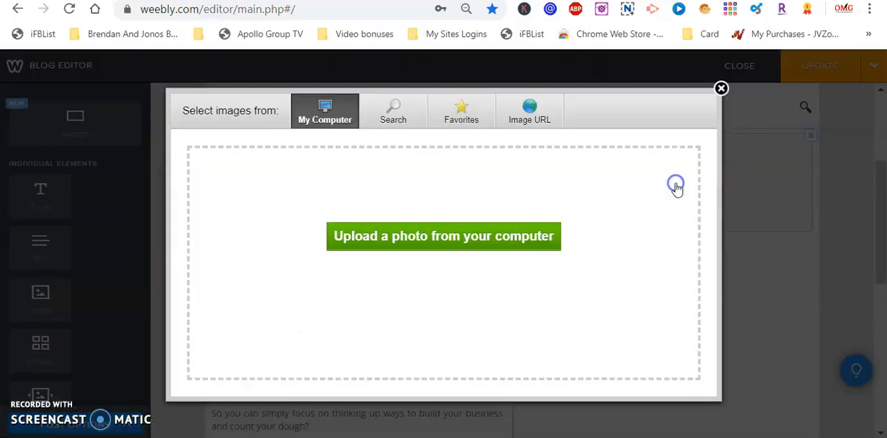
left_click(399, 111)
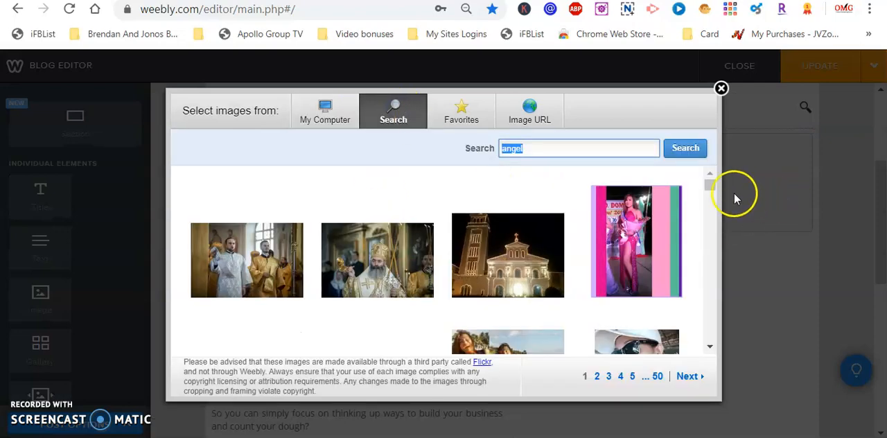
left_click_drag(710, 186, 710, 308)
mouse_move(648, 232)
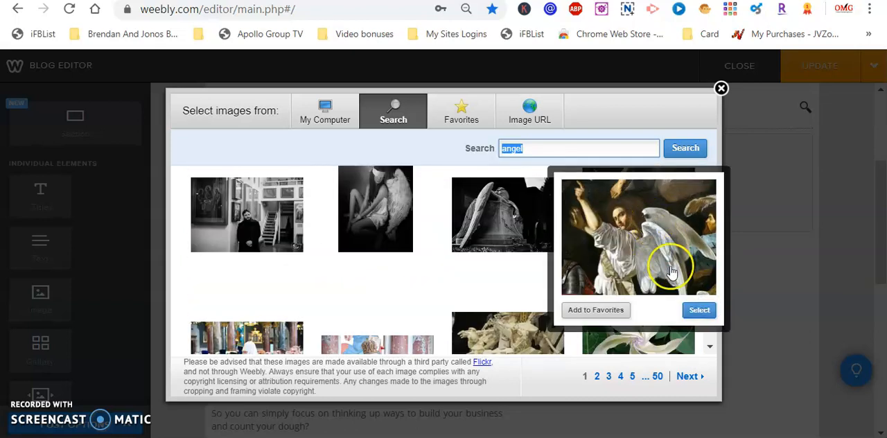
left_click(700, 312)
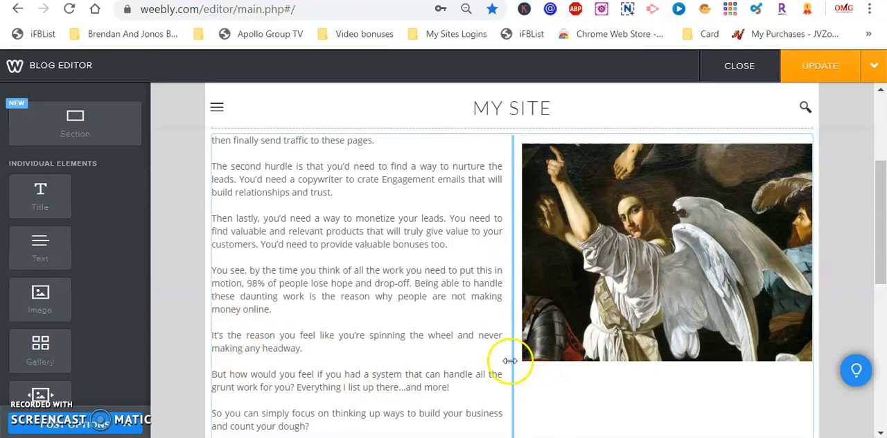
- Delete the last two paragraphs of the article text beside the image, along with the blank line left behind
left_click(213, 374)
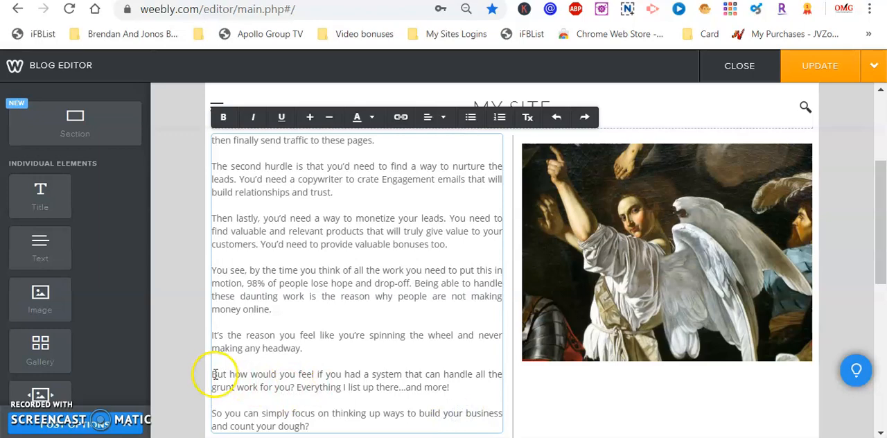
left_click_drag(213, 374, 298, 437)
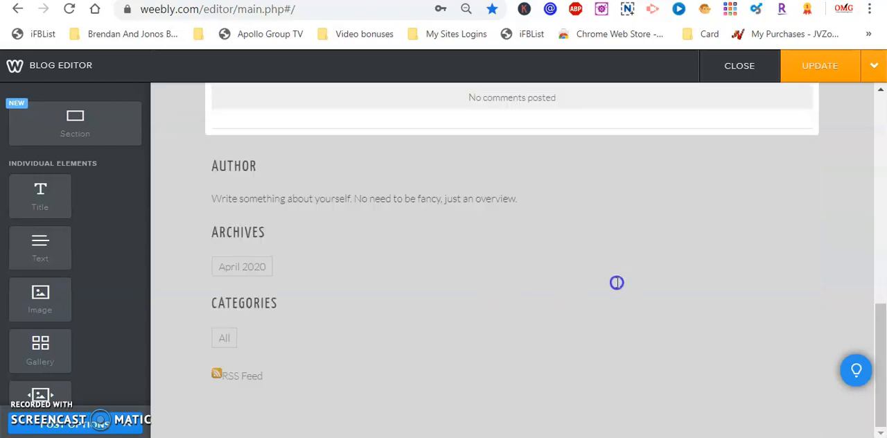
left_click_drag(884, 350, 884, 224)
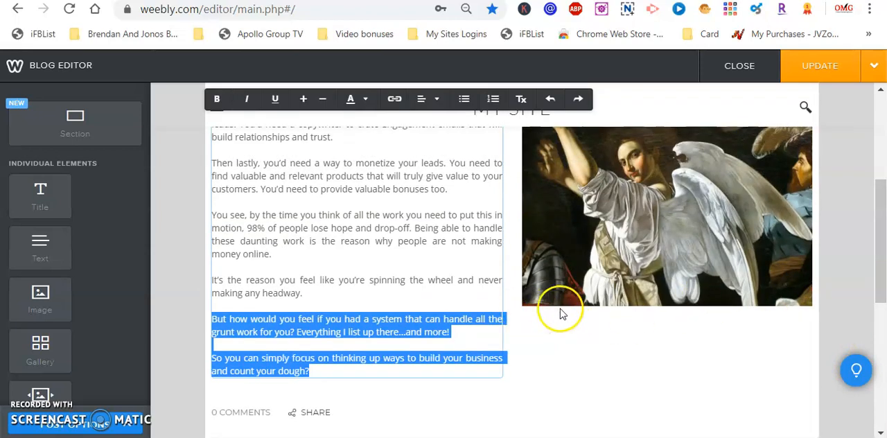
key("BackSpace")
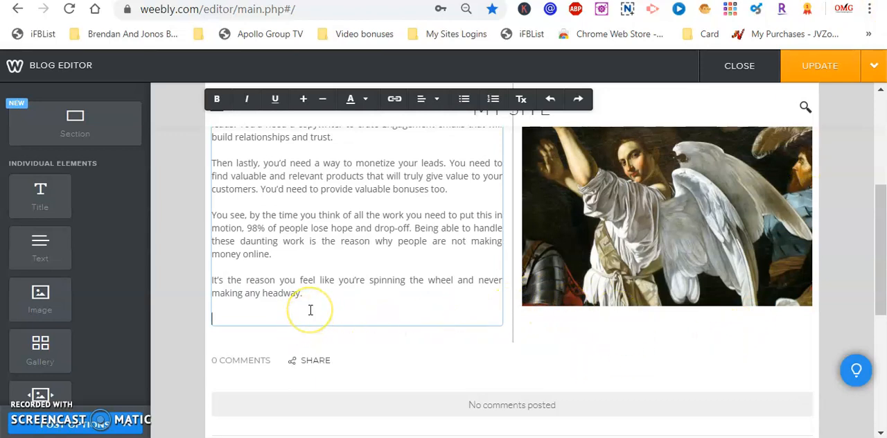
key("BackSpace")
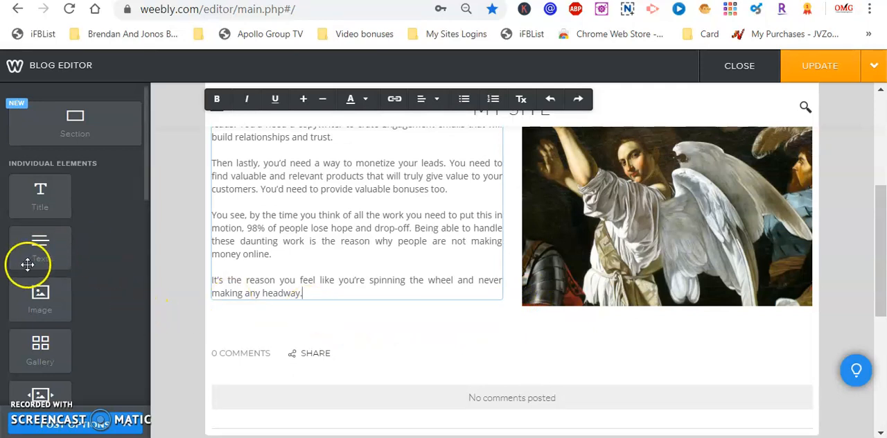
left_click_drag(40, 242, 517, 339)
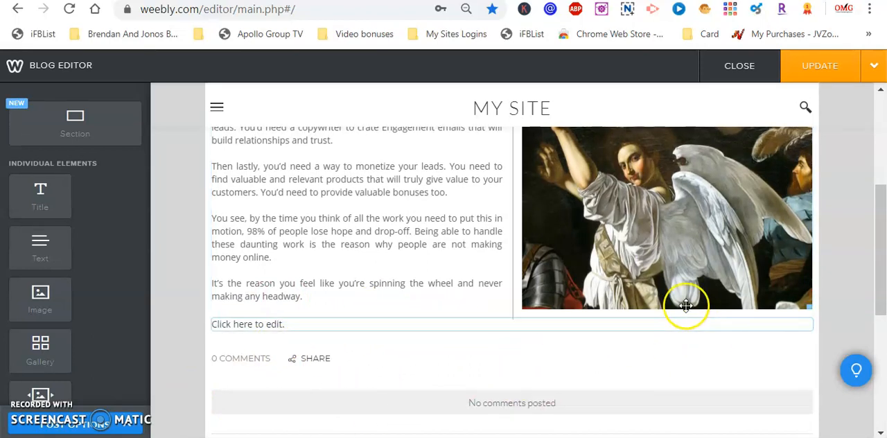
left_click(813, 323)
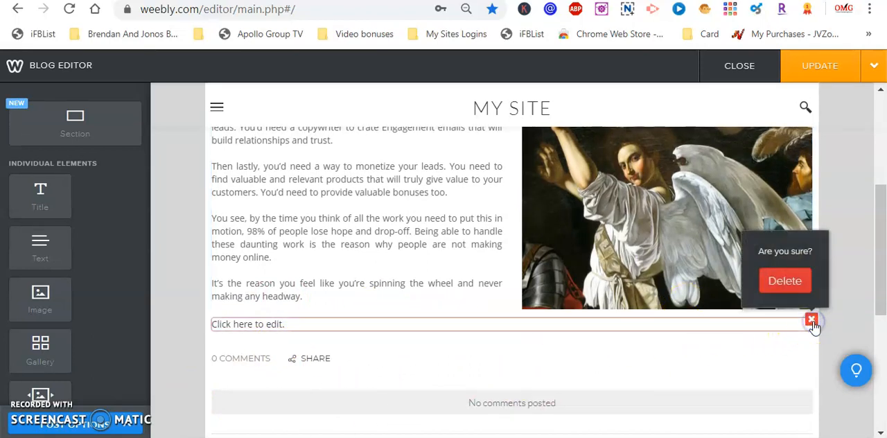
left_click(783, 285)
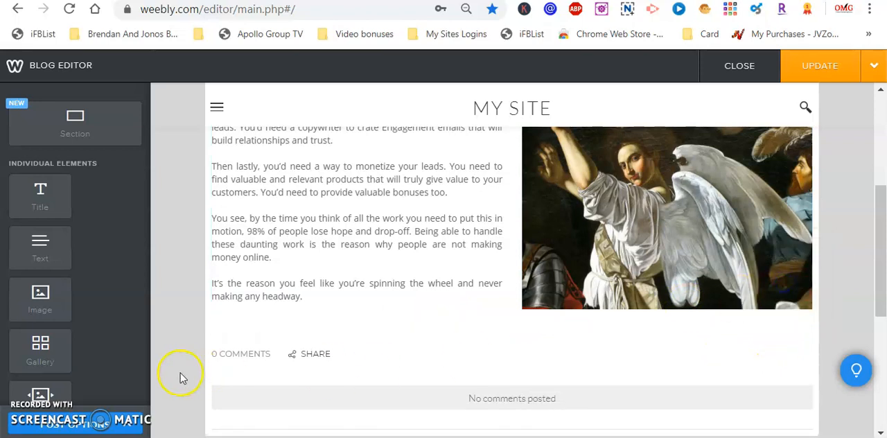
- Place a full-width Text element below the text and image columns and paste the copied article text into it
left_click_drag(58, 370, 37, 304)
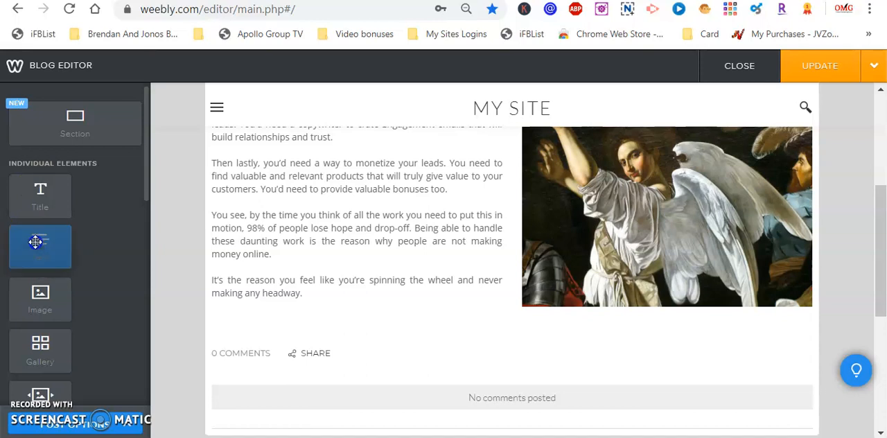
left_click_drag(35, 241, 504, 340)
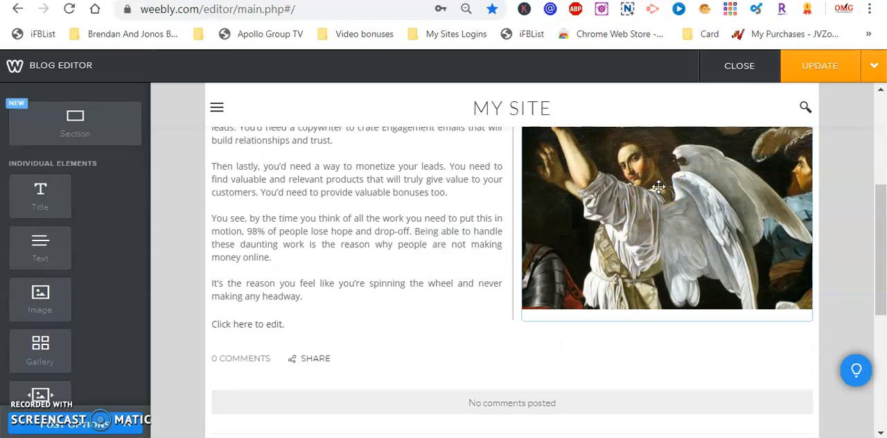
left_click(287, 323)
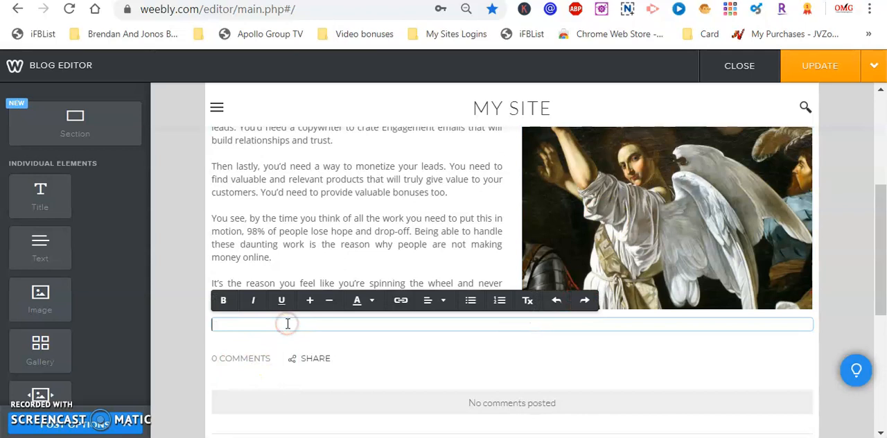
right_click(288, 323)
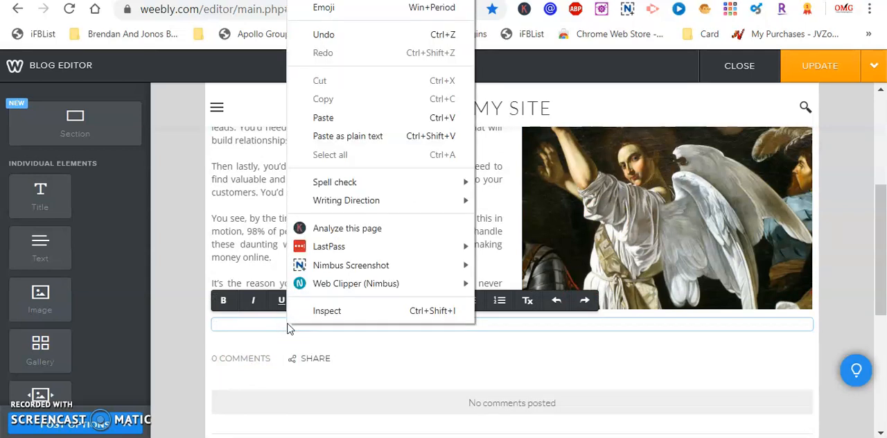
left_click(329, 117)
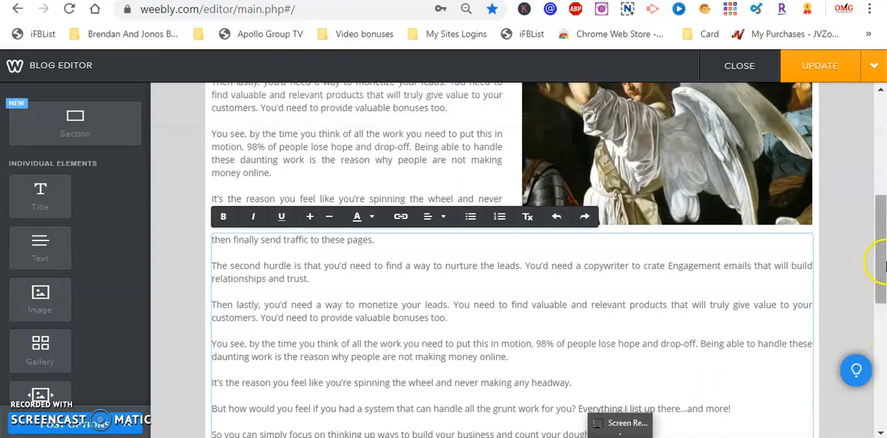
left_click(845, 239)
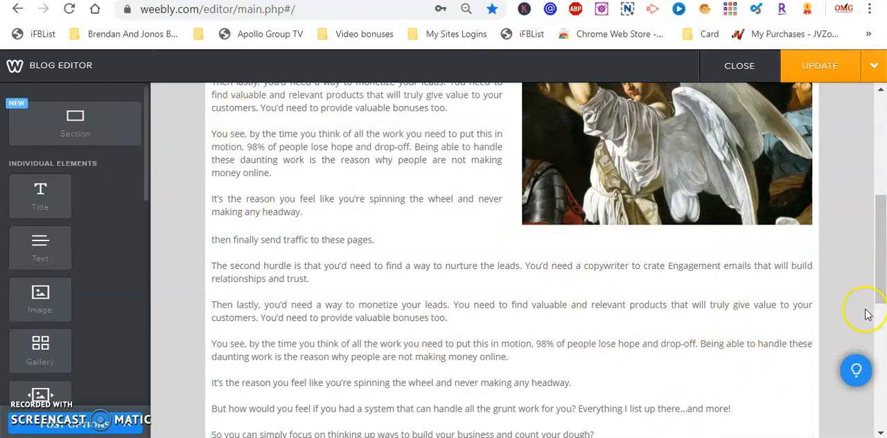
- Publish the updated CHRIST 2 post and dismiss the publishing confirmation
left_click(880, 353)
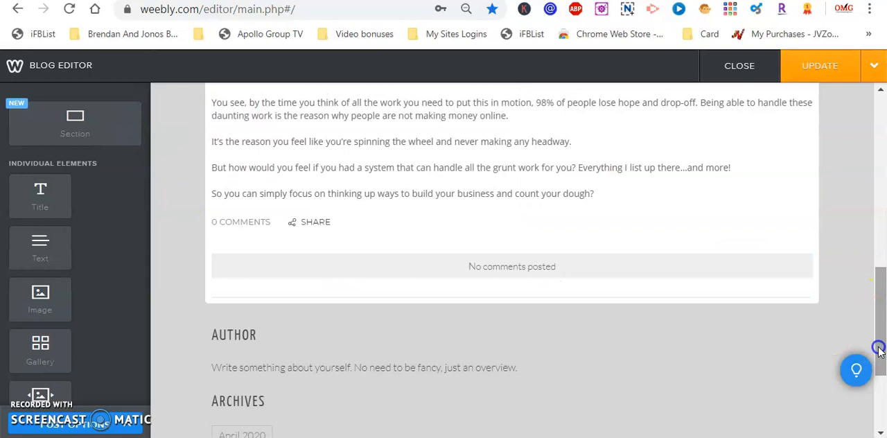
left_click_drag(878, 363, 884, 222)
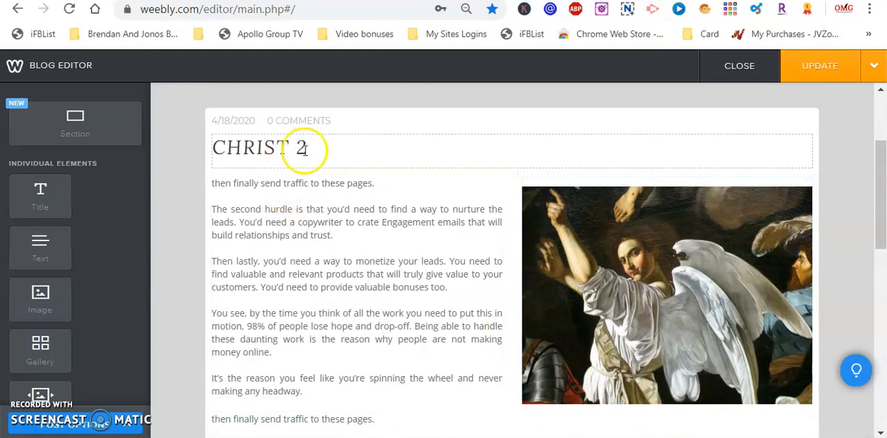
left_click(818, 72)
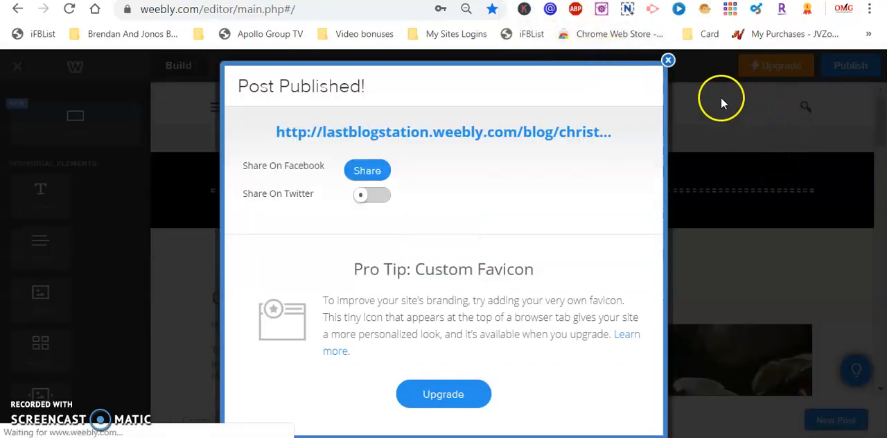
left_click(667, 60)
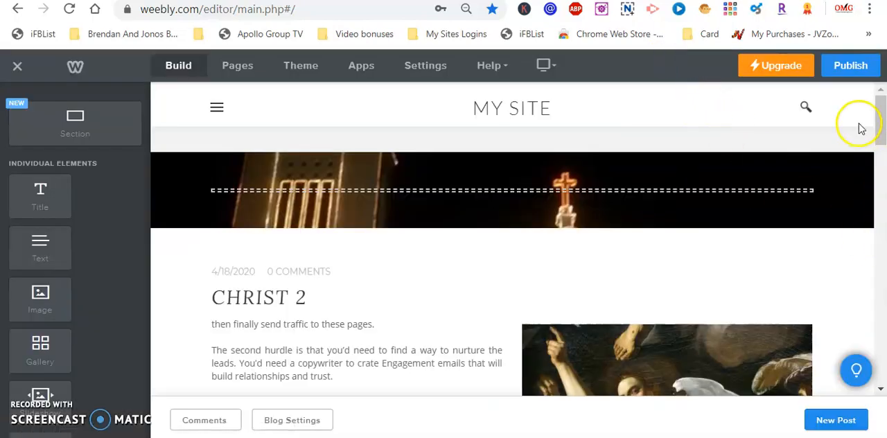
- Look over the published posts and start a new blog post titled CHRIST 3
left_click_drag(881, 118, 877, 229)
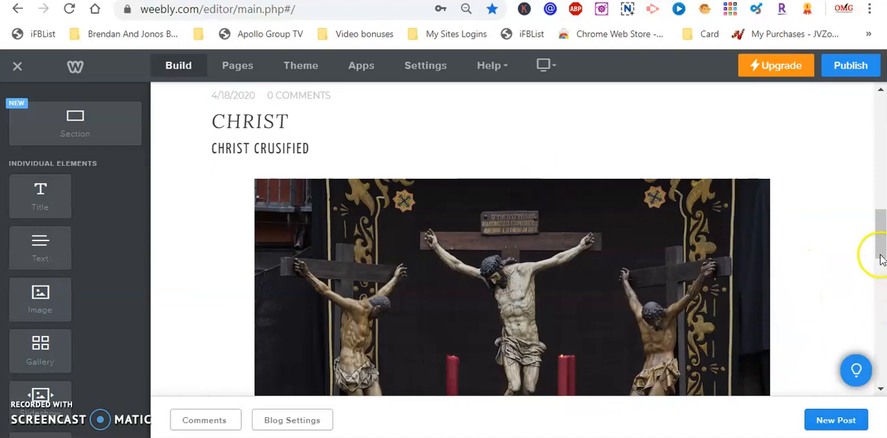
left_click_drag(878, 242, 884, 147)
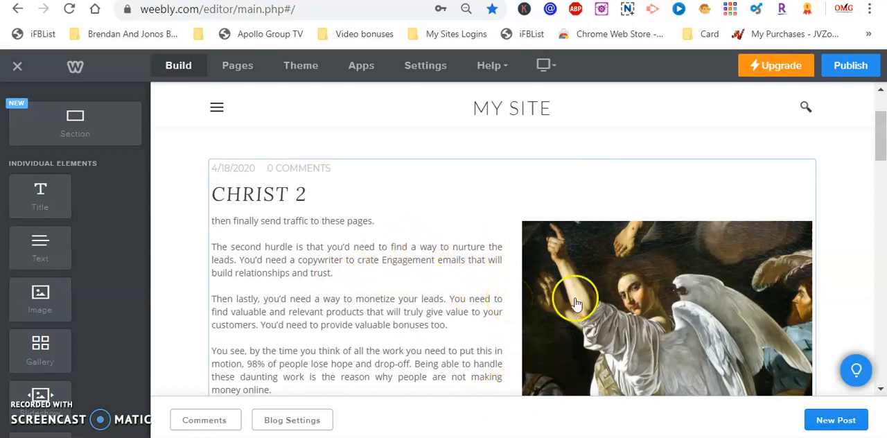
left_click_drag(884, 129, 884, 182)
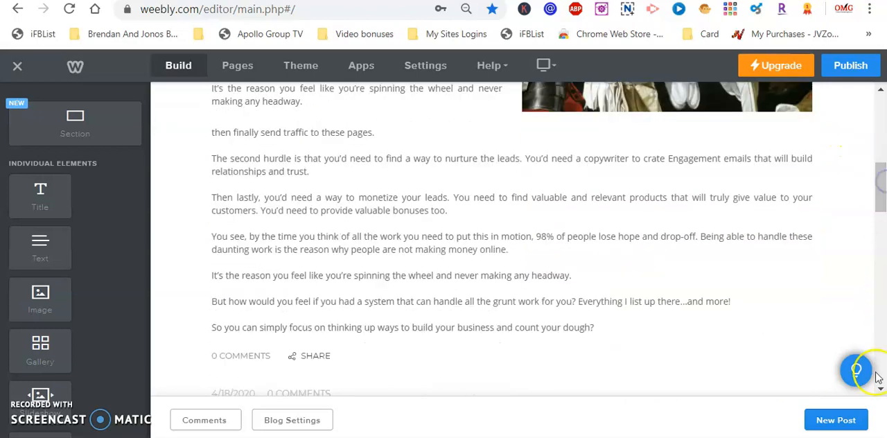
left_click(822, 416)
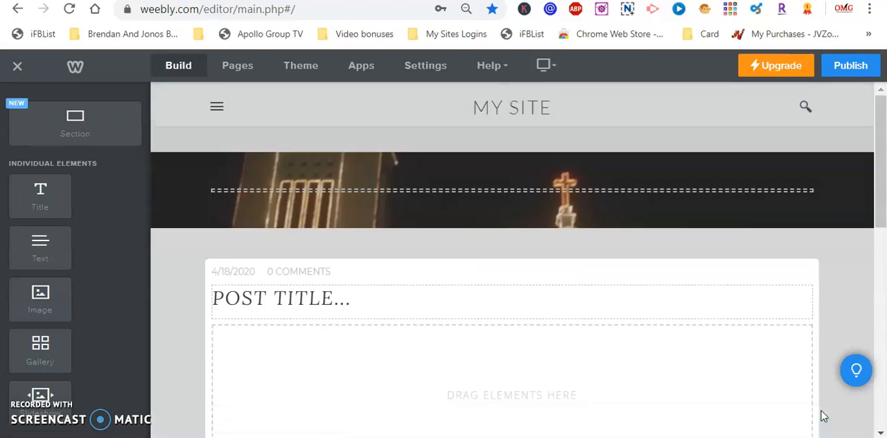
left_click(365, 298)
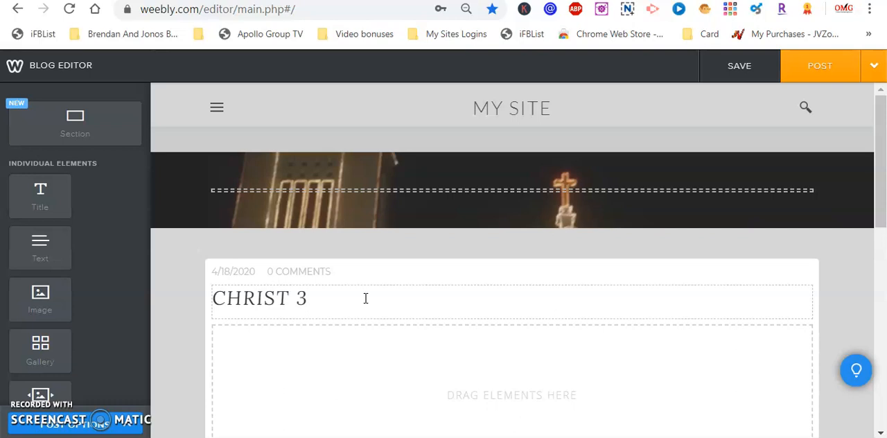
left_click(469, 293)
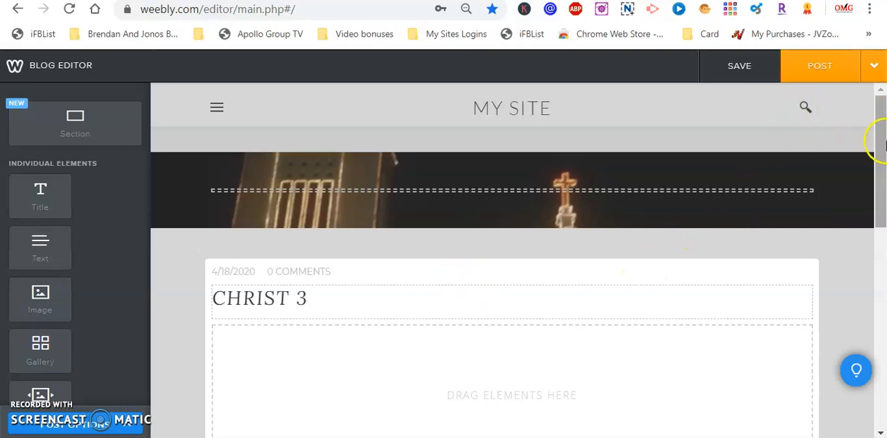
- Add a Title element to the CHRIST 3 post body with a Text element beneath it
left_click_drag(884, 148, 881, 201)
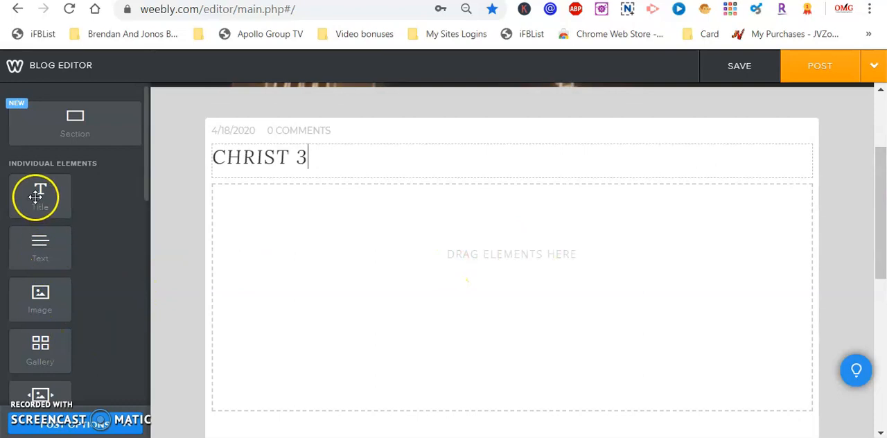
left_click_drag(129, 204, 249, 210)
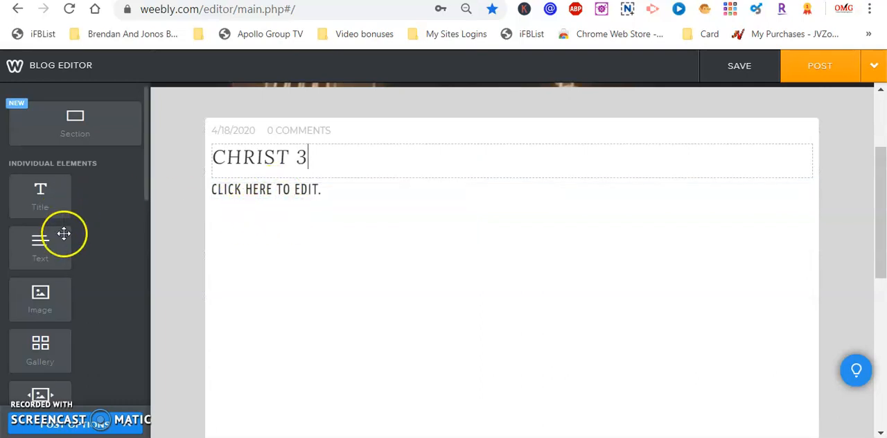
left_click_drag(39, 246, 271, 247)
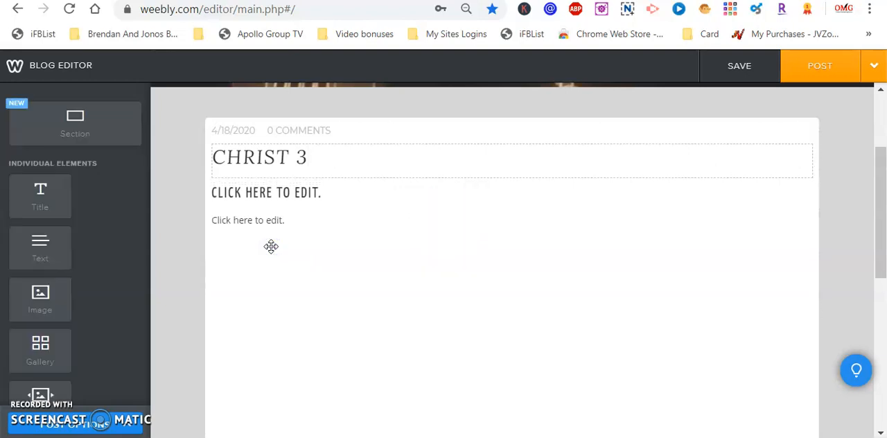
- Enter NO IMAGE BLOG as the heading in the new Title element
left_click(324, 193)
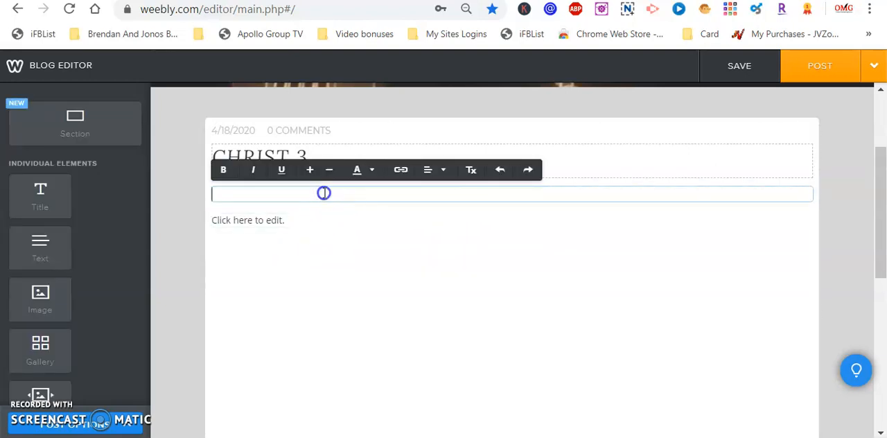
type("NO IMAGE")
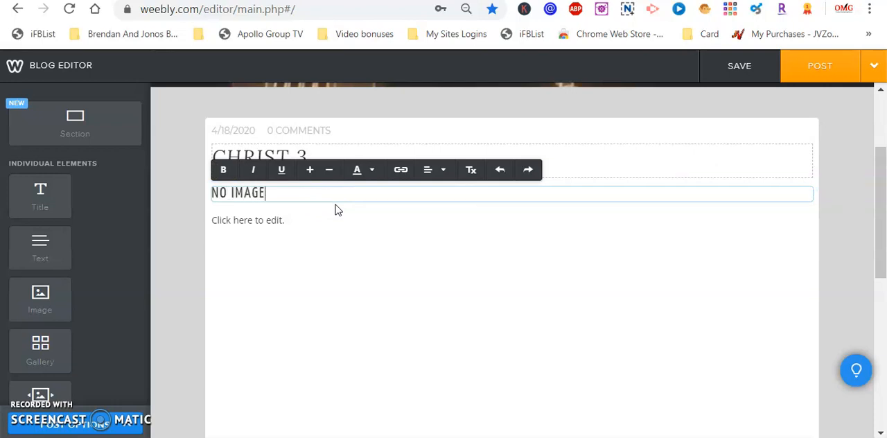
type(" BLOG")
left_click(320, 228)
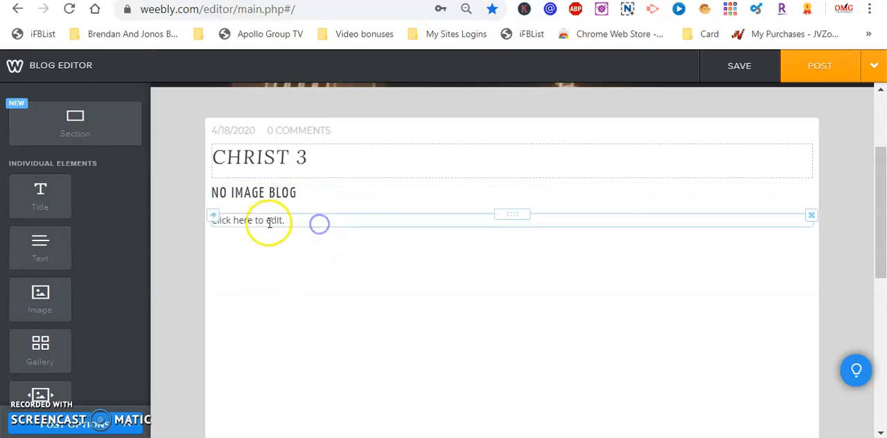
- Paste the copied article text into the empty Text element below the NO IMAGE BLOG heading
left_click(290, 222)
right_click(290, 222)
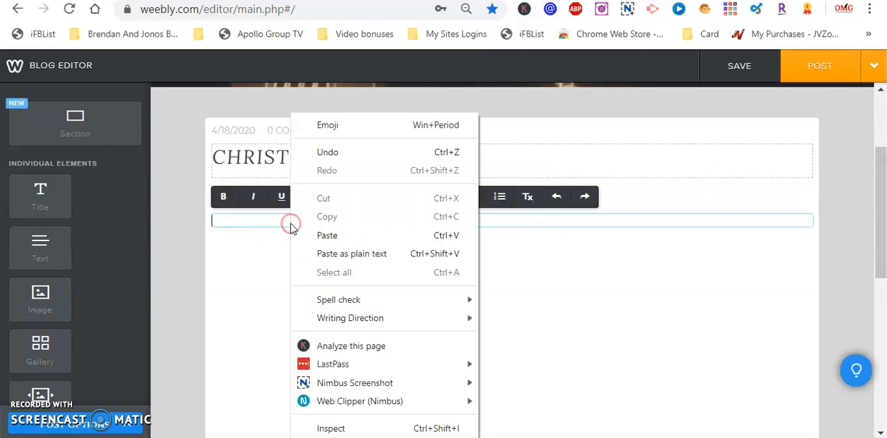
left_click(334, 236)
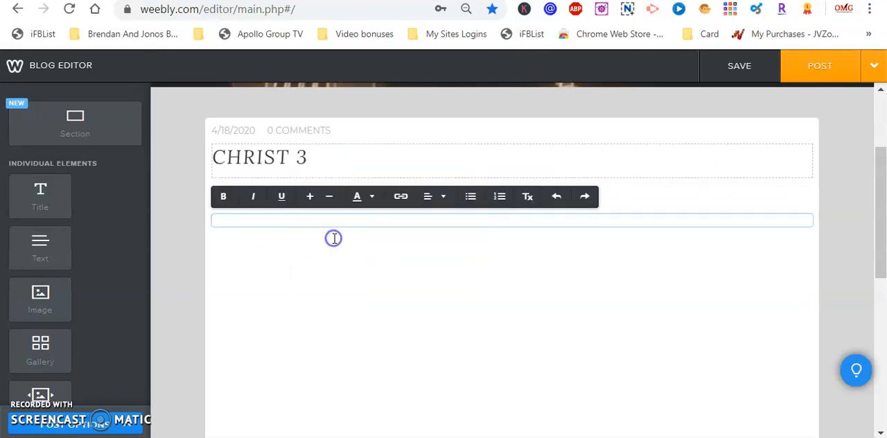
- Publish the CHRIST 3 post and dismiss the publishing confirmation
left_click_drag(882, 208, 883, 177)
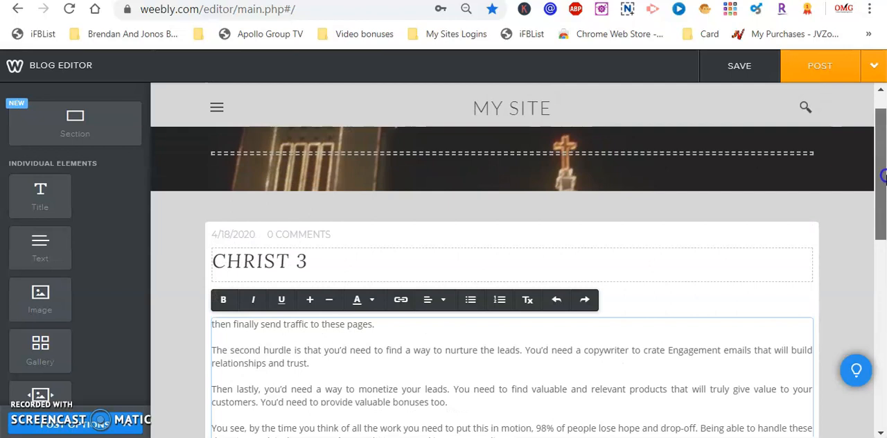
left_click(833, 68)
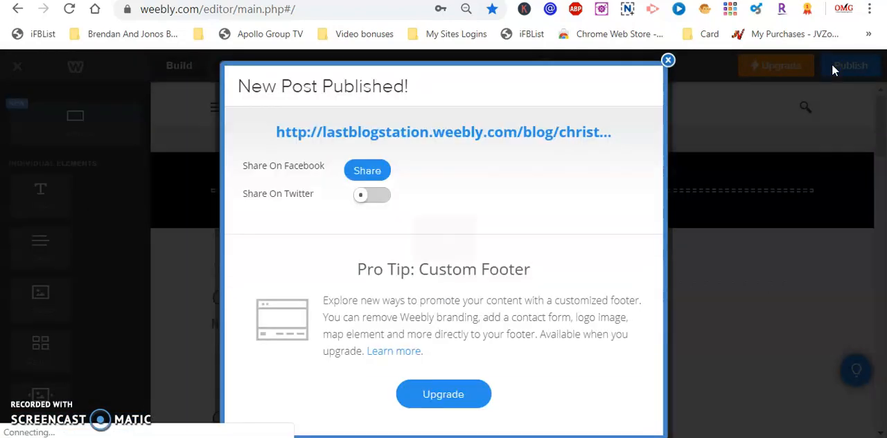
left_click(844, 67)
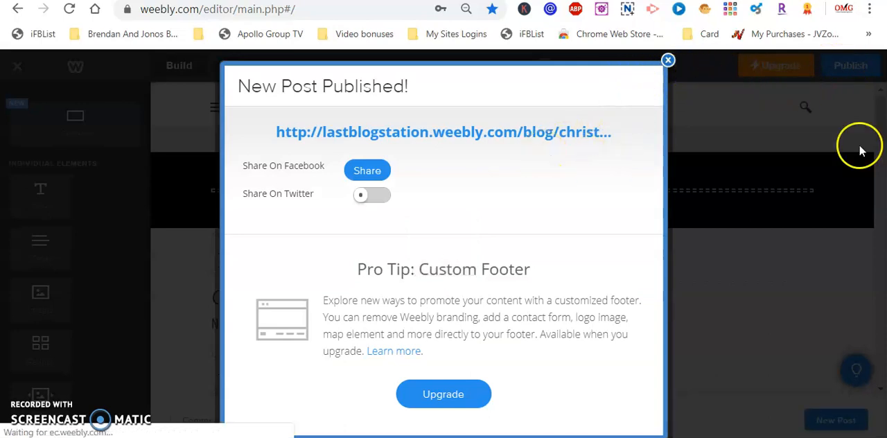
left_click(669, 61)
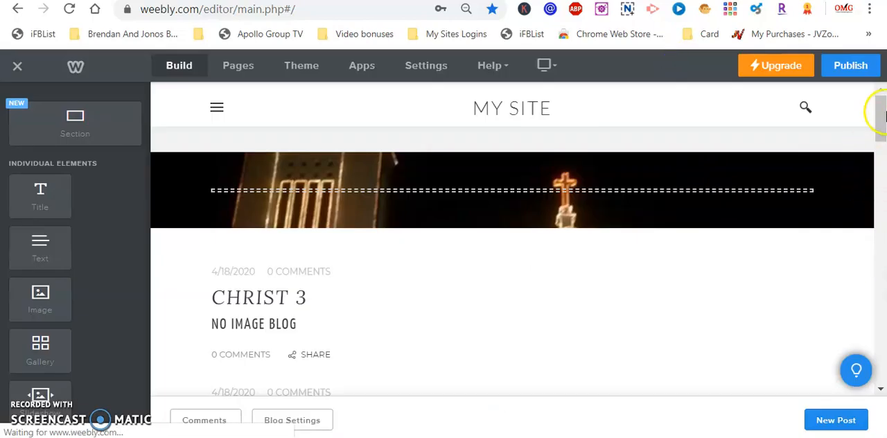
- Switch from the Blog page to the Home page through the site's own navigation
left_click(216, 109)
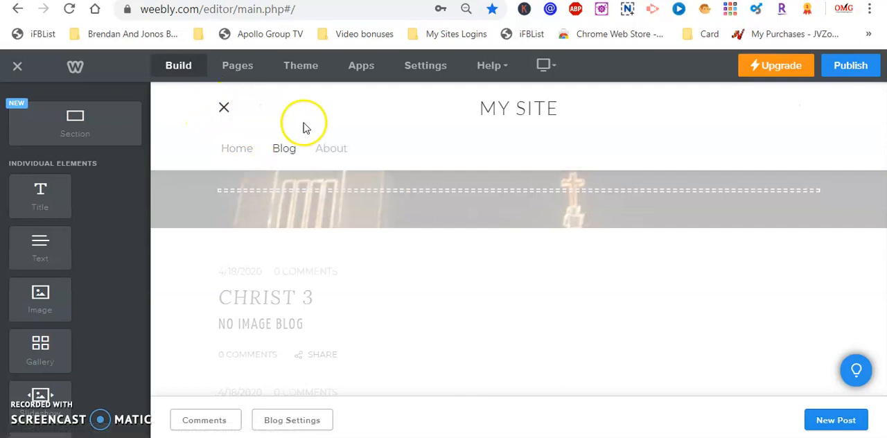
left_click(219, 109)
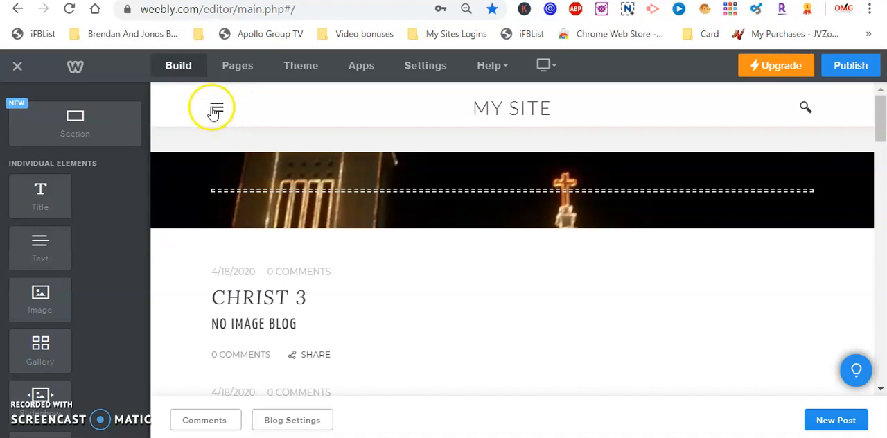
left_click(218, 109)
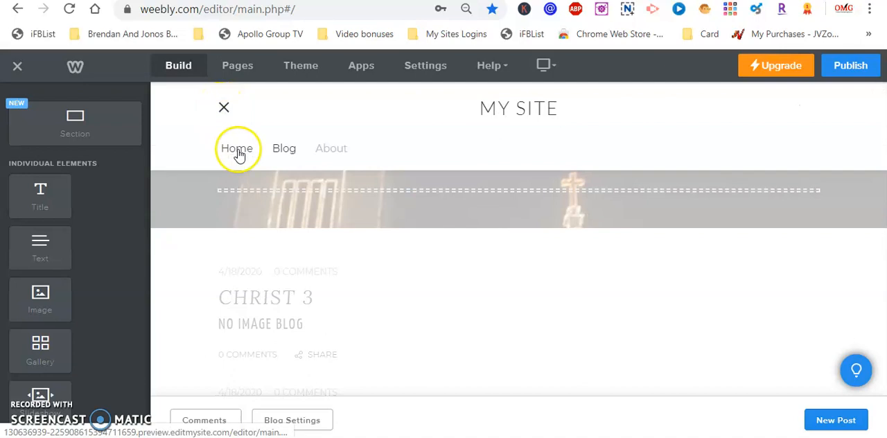
left_click(238, 152)
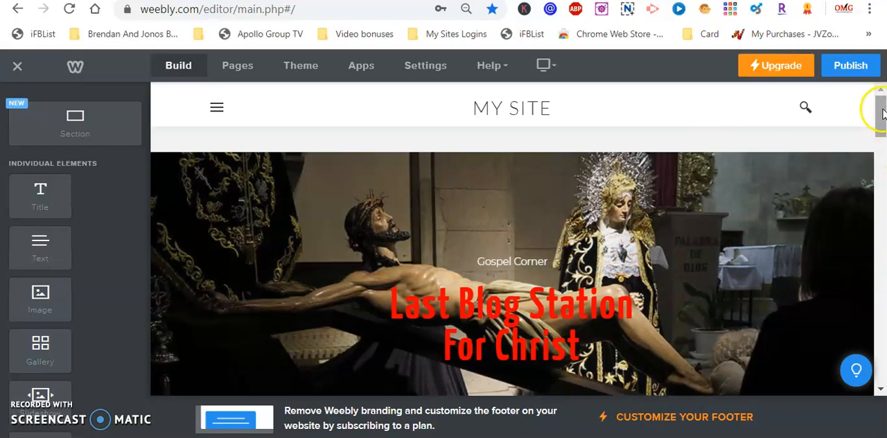
- Replace the OUR MUST HAVES: SUMMER 2016 heading on the Home page with CHRIST
left_click_drag(882, 113, 883, 187)
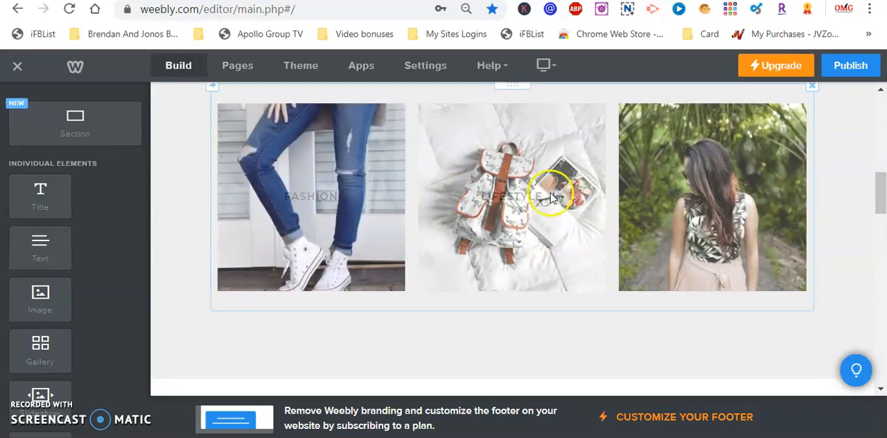
left_click_drag(880, 192, 882, 247)
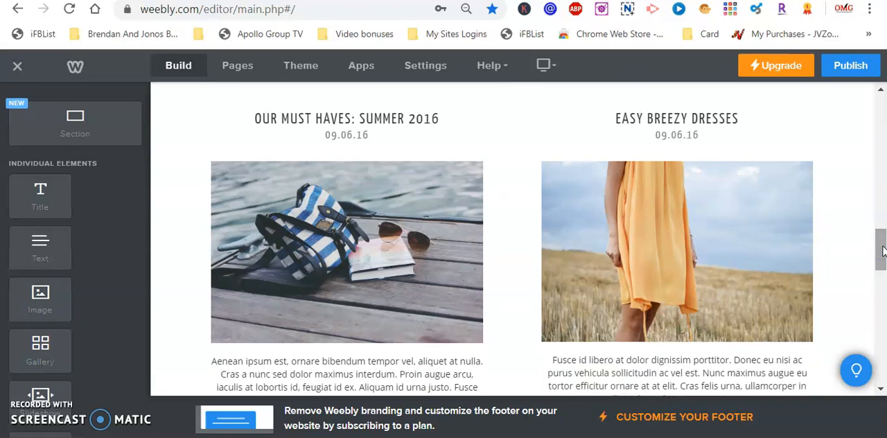
left_click(446, 120)
left_click_drag(446, 120, 254, 116)
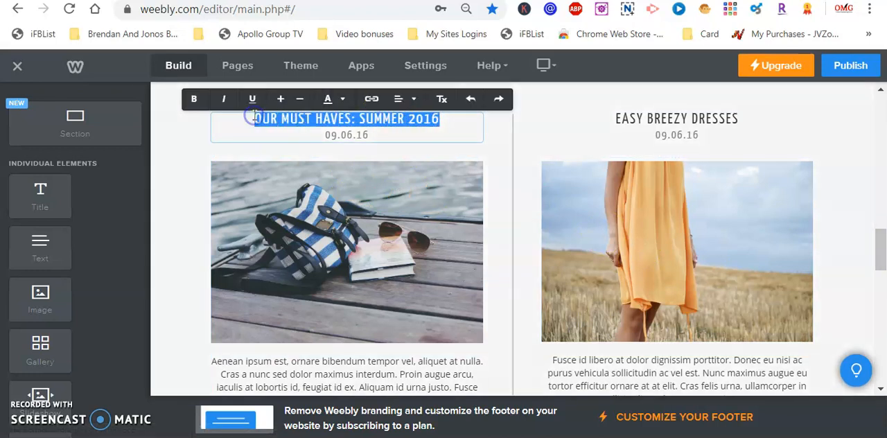
type("CHRIST")
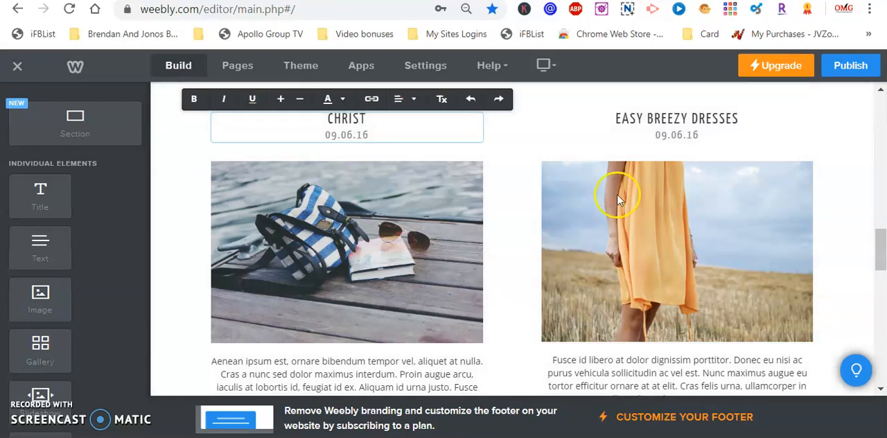
- Start replacing the backpack photo below the CHRIST heading and search the online image library for jesus christ
left_click(386, 247)
left_click(386, 247)
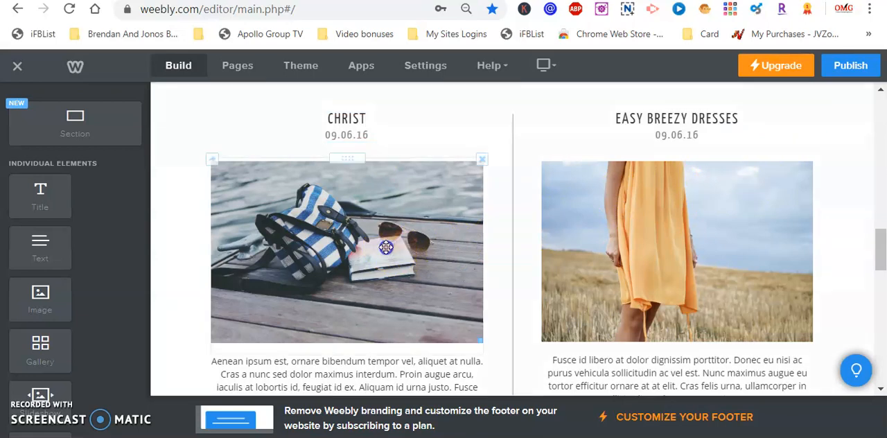
left_click(360, 186)
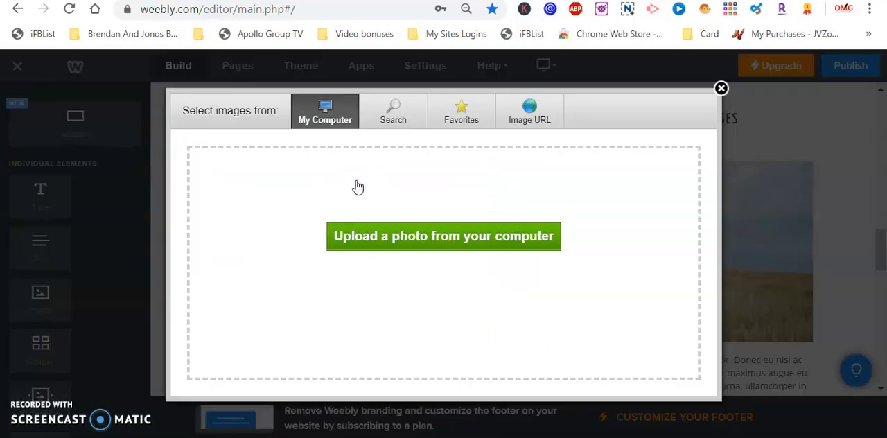
left_click(392, 119)
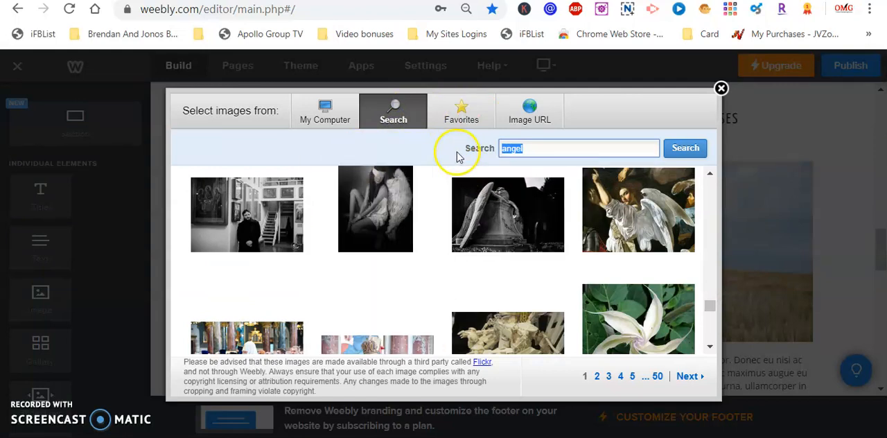
mouse_move(668, 188)
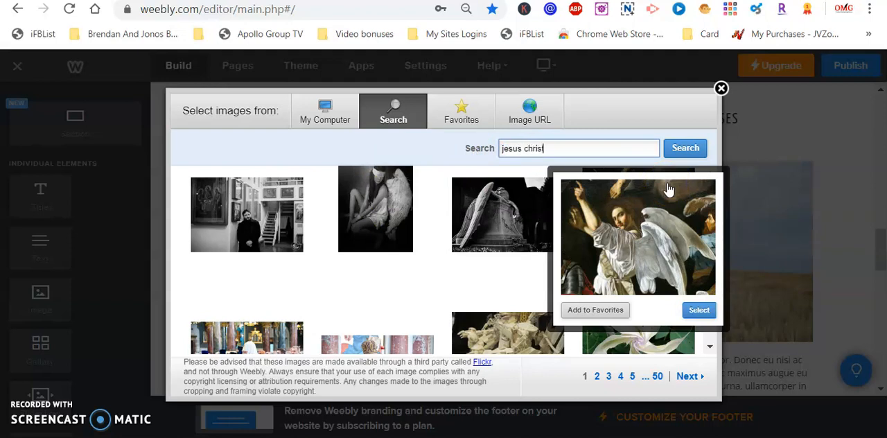
type("t")
left_click(700, 151)
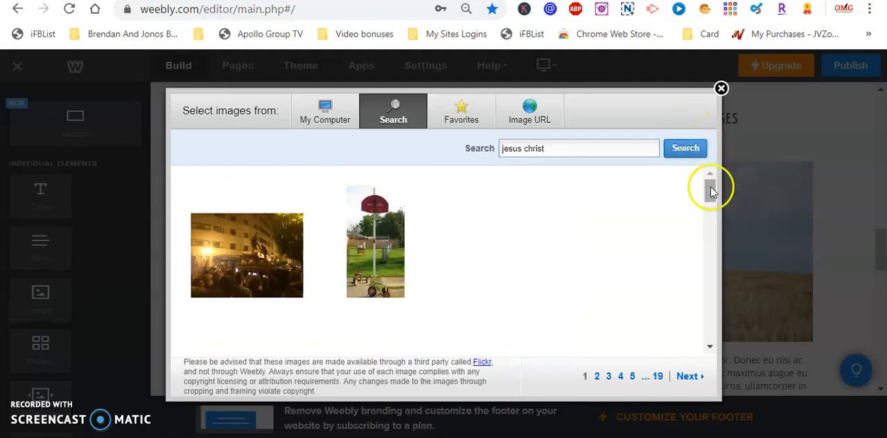
- Choose the picture of the reclining Christ statue beside the Virgin Mary figure as the replacement photo
mouse_move(712, 197)
left_mouse_down()
mouse_move(717, 215)
mouse_move(719, 194)
mouse_move(721, 208)
left_mouse_up()
mouse_move(257, 200)
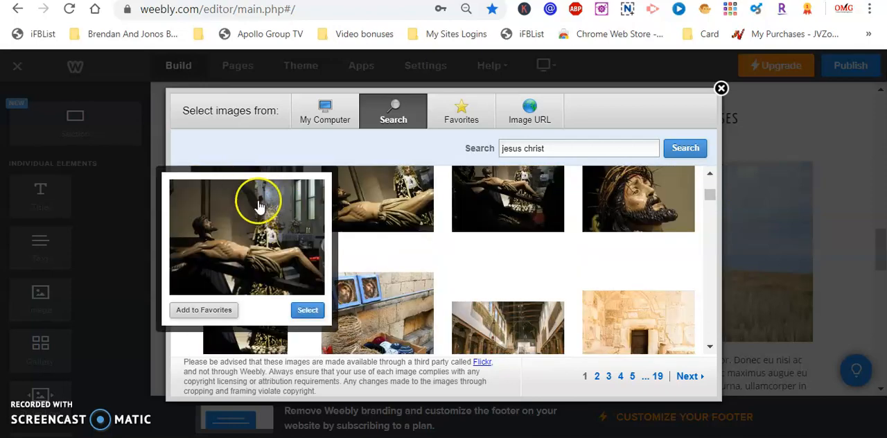
left_click(310, 312)
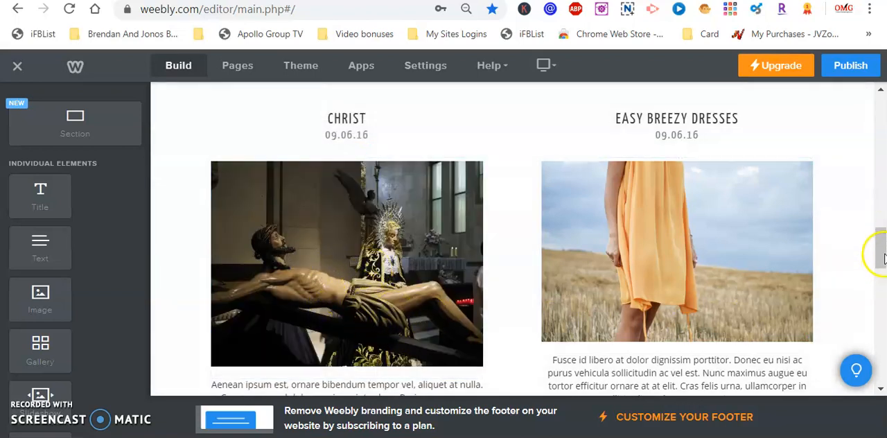
- Replace the placeholder paragraph below the Christ picture with the copied article text
left_click_drag(882, 255, 882, 279)
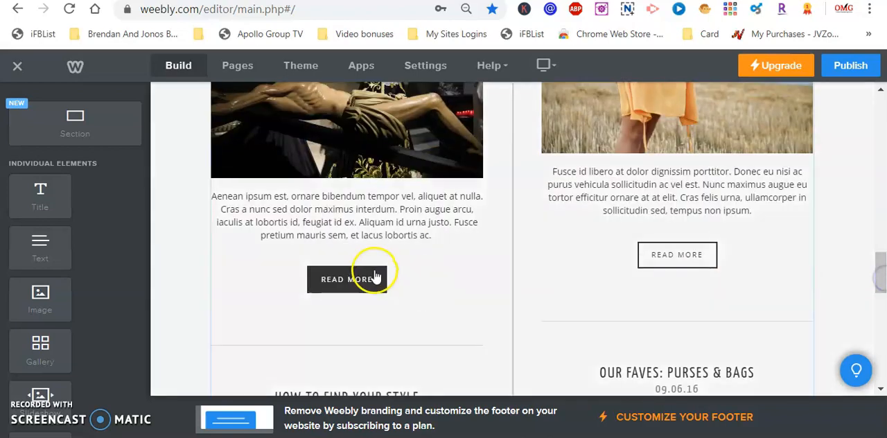
left_click(446, 238)
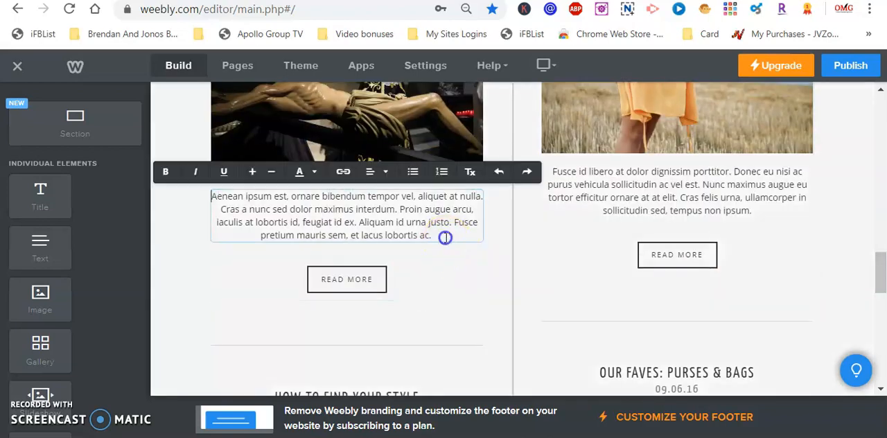
left_click_drag(441, 236, 203, 183)
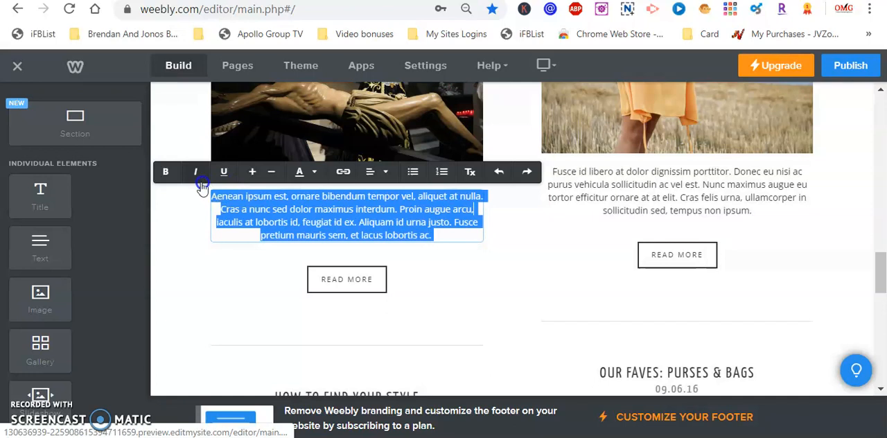
right_click(315, 226)
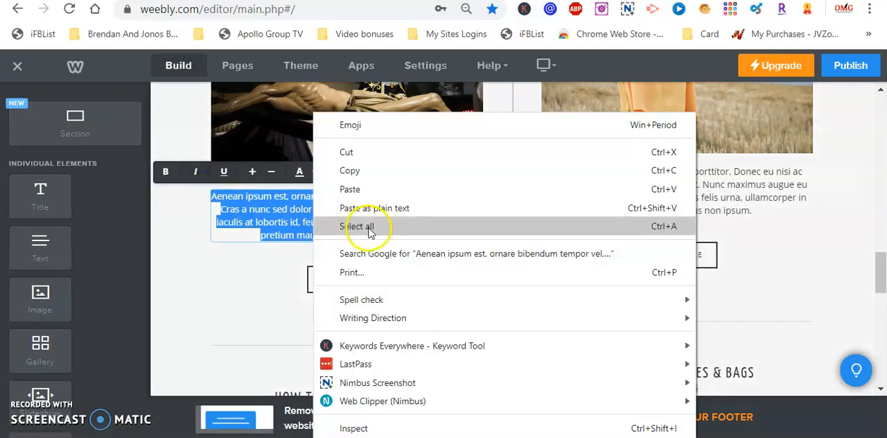
left_click(350, 189)
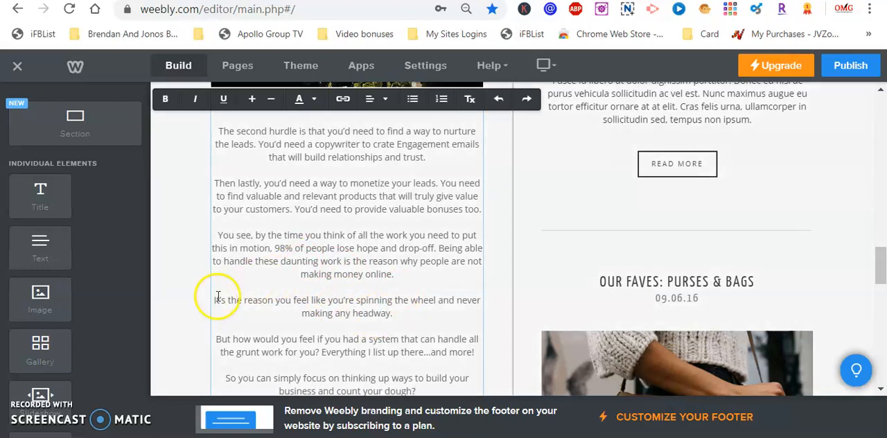
- Delete the closing paragraphs of the pasted text, from "It's the reason you feel" through "count your dough?"
left_click_drag(213, 298, 467, 416)
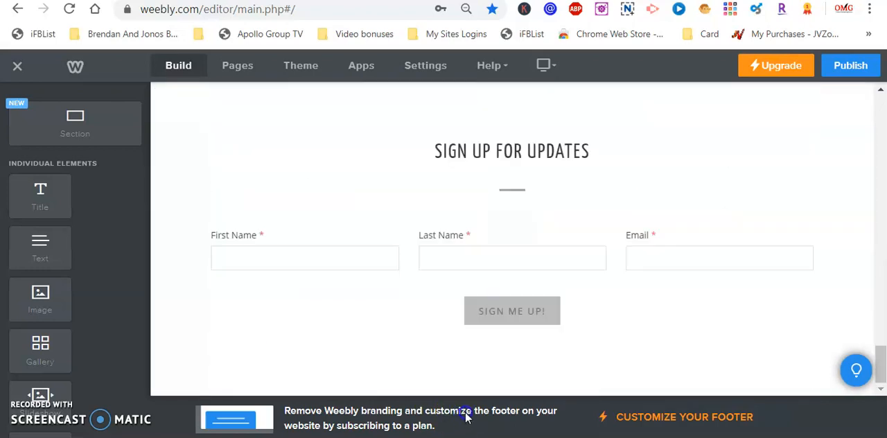
scroll(504, 97, "up", 4)
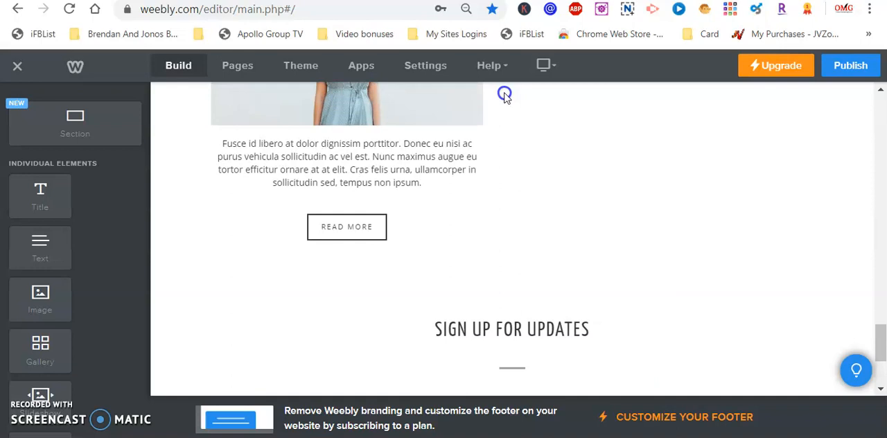
left_click_drag(504, 97, 422, 138)
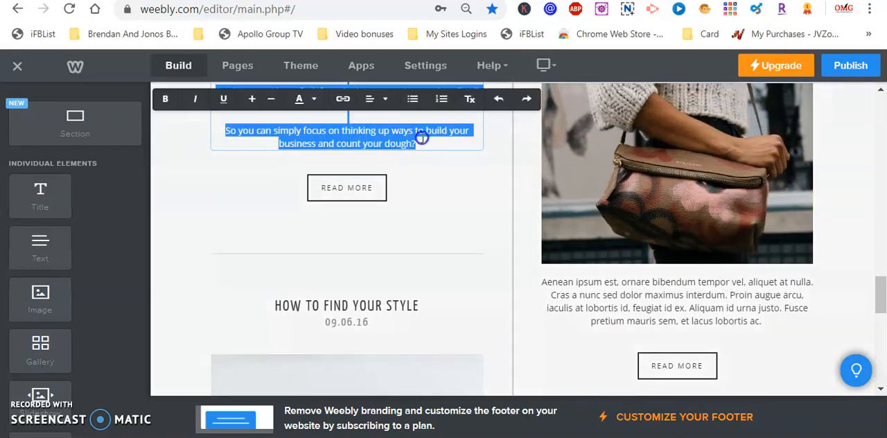
scroll(425, 139, "down", 1)
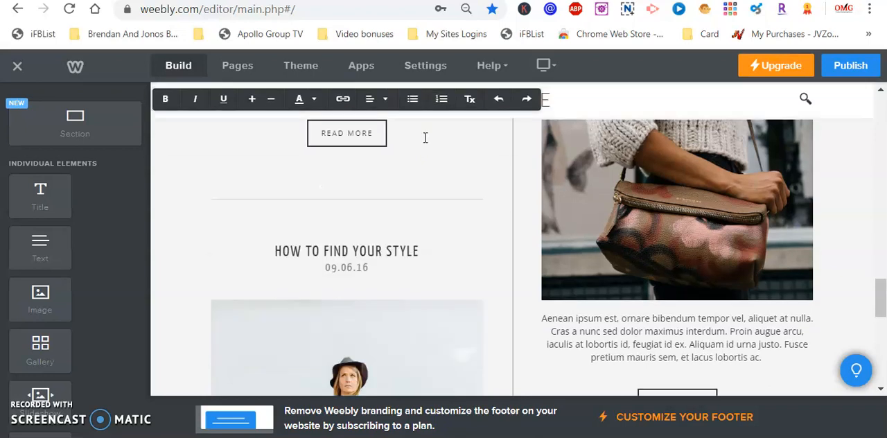
- Delete the paragraphs before "You see, by the time you think" and remove the surplus blank lines around that paragraph
left_click_drag(879, 298, 881, 258)
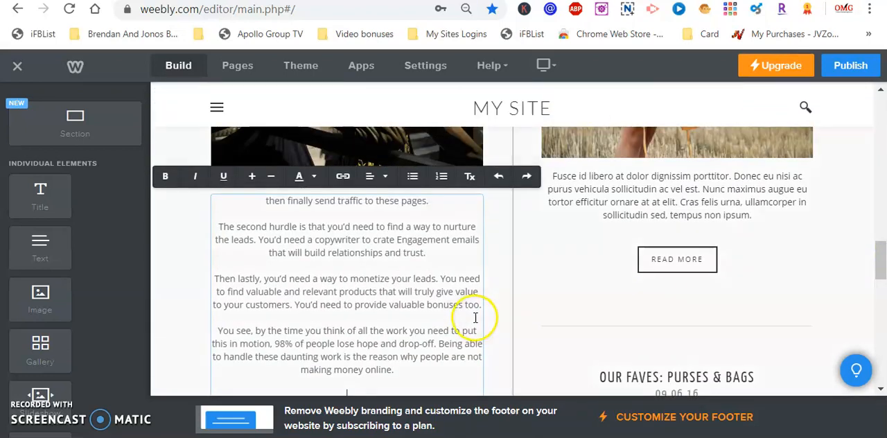
left_click_drag(485, 306, 331, 148)
key("BackSpace")
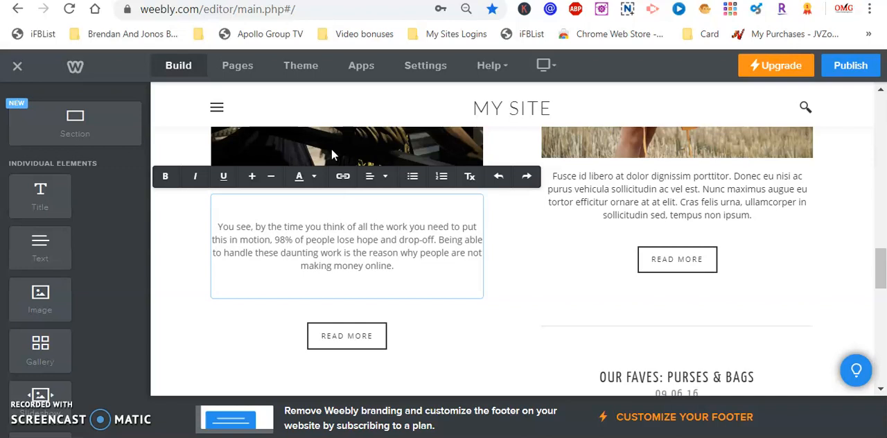
key("BackSpace")
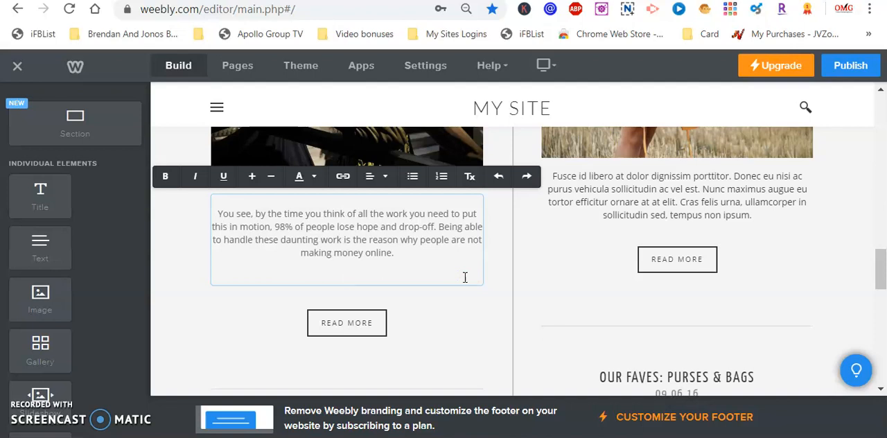
key("BackSpace")
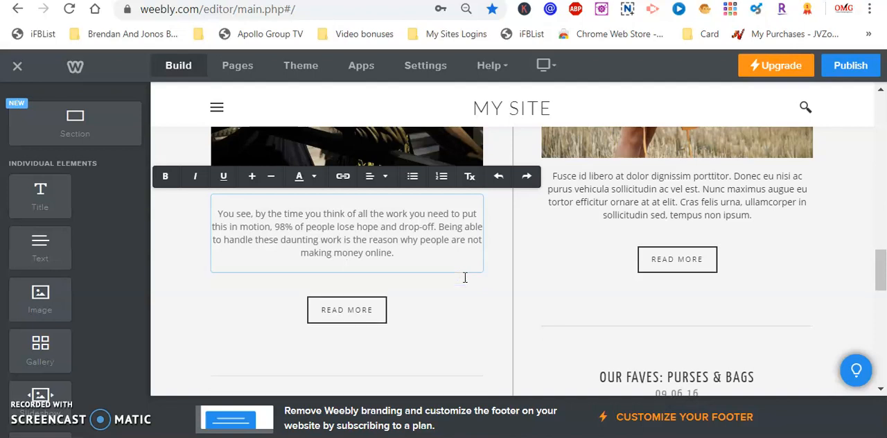
key("BackSpace")
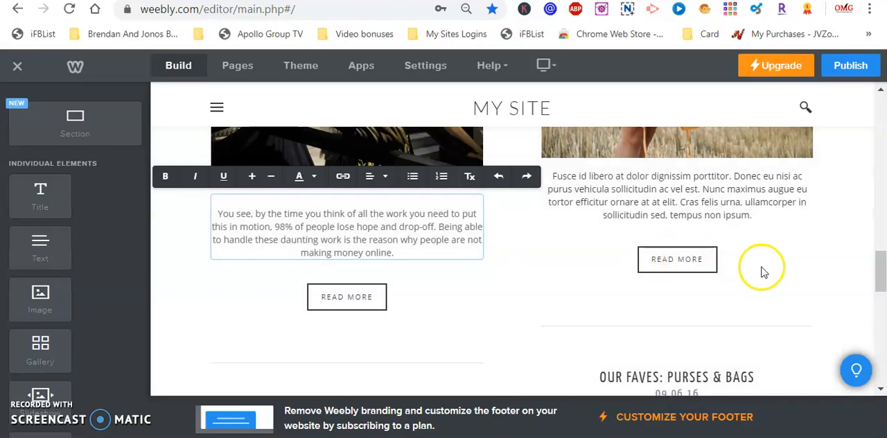
- Link the picture of the reclining Christ statue to the blog post "Christ"
left_click_drag(882, 270, 881, 253)
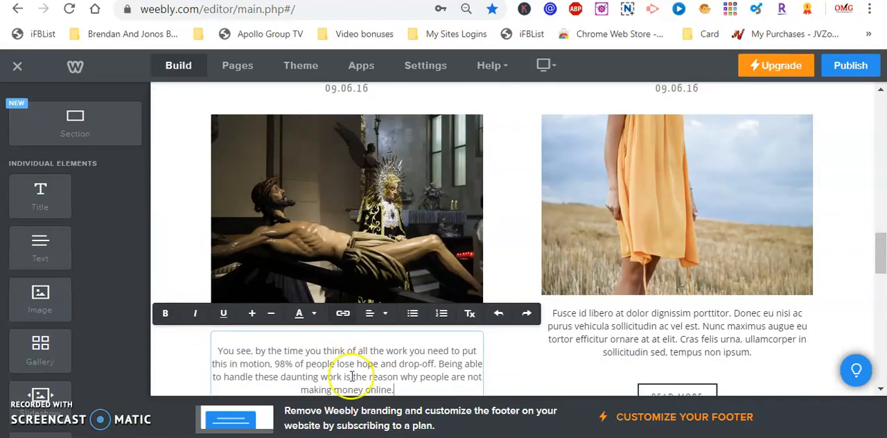
left_click_drag(882, 253, 882, 267)
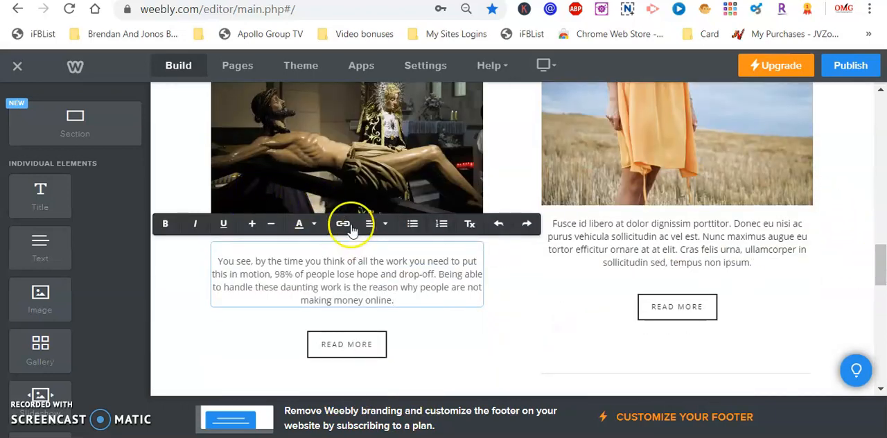
left_click(372, 172)
left_click(372, 172)
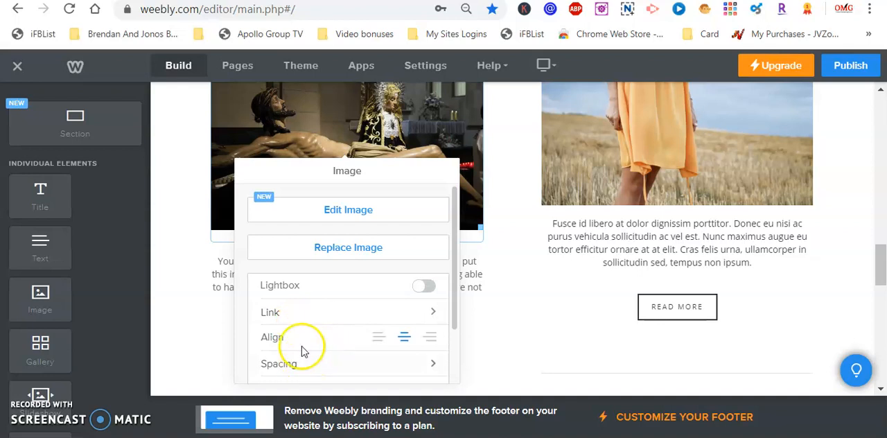
left_click(406, 316)
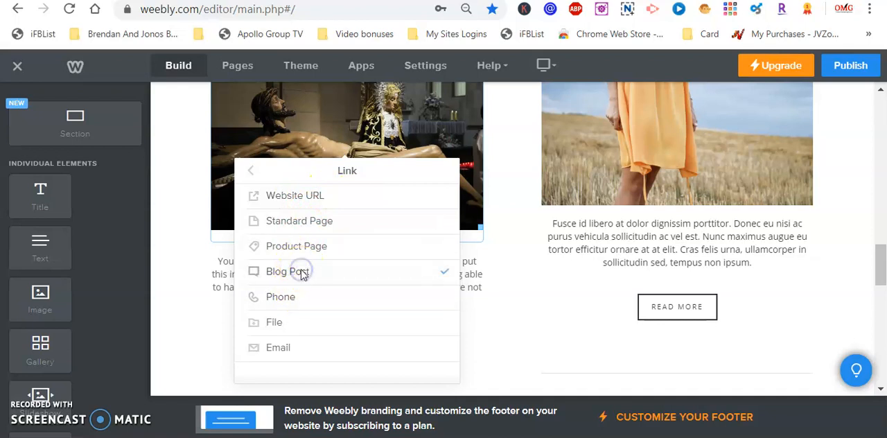
left_click(302, 272)
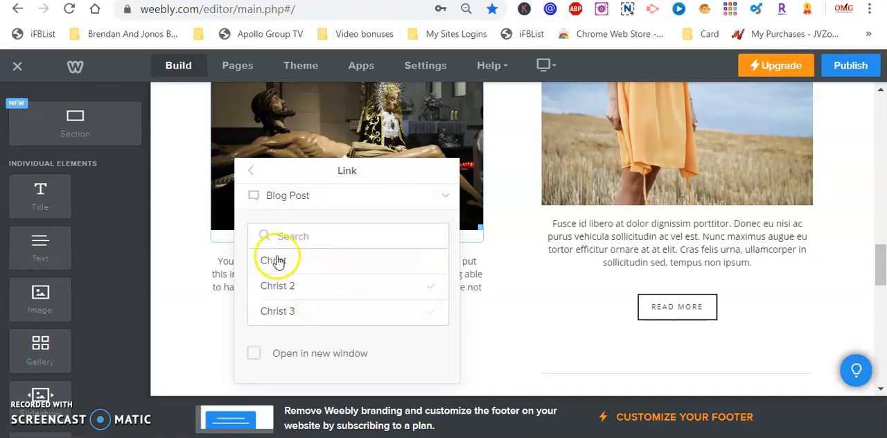
left_click(280, 261)
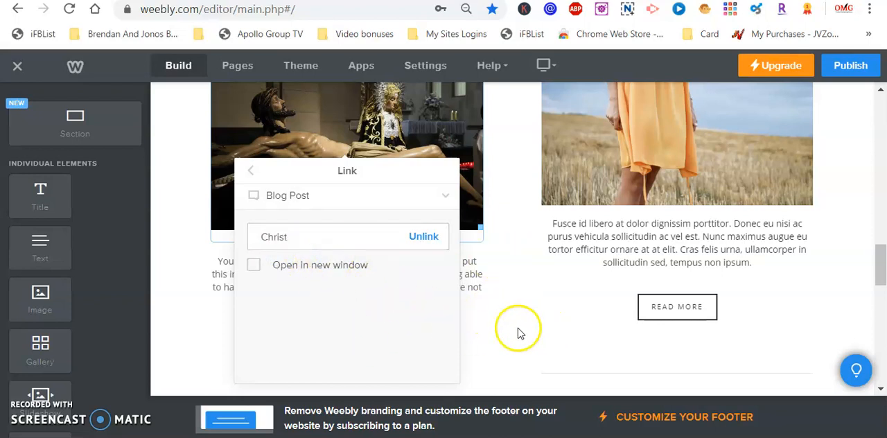
left_click(518, 253)
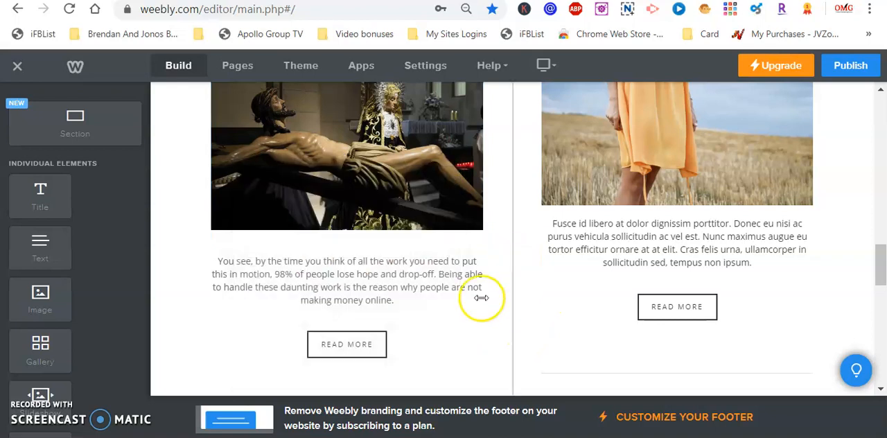
- Link the Read More button below the Christ preview text to the blog post "Christ"
left_click(381, 354)
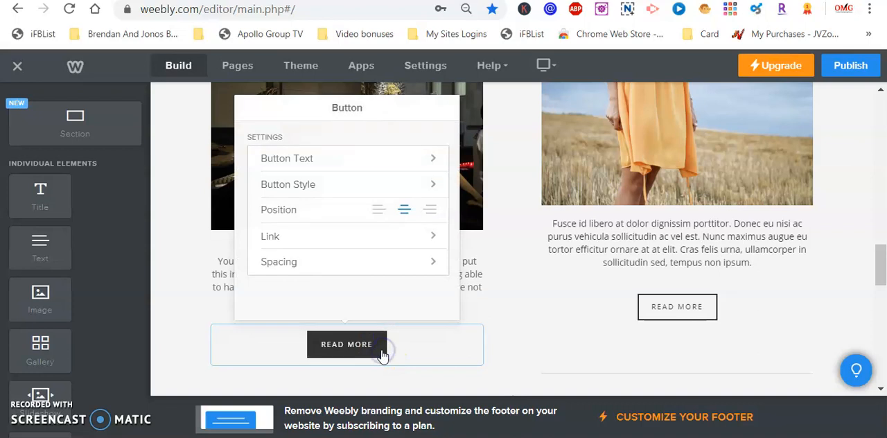
left_click(366, 240)
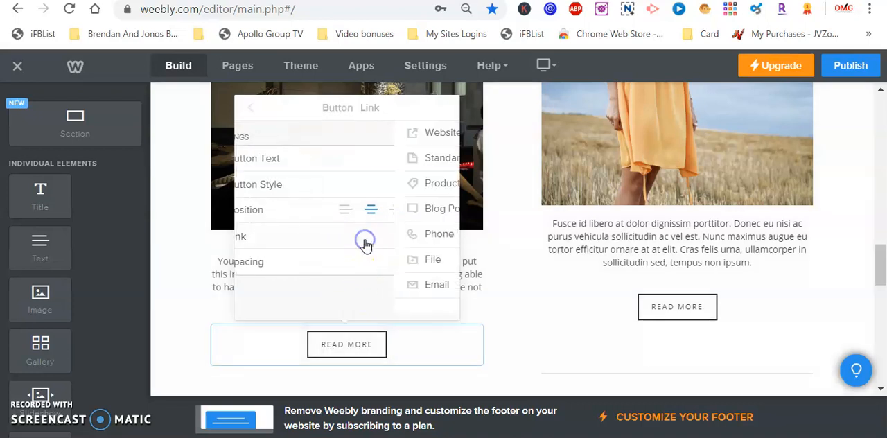
left_click(292, 208)
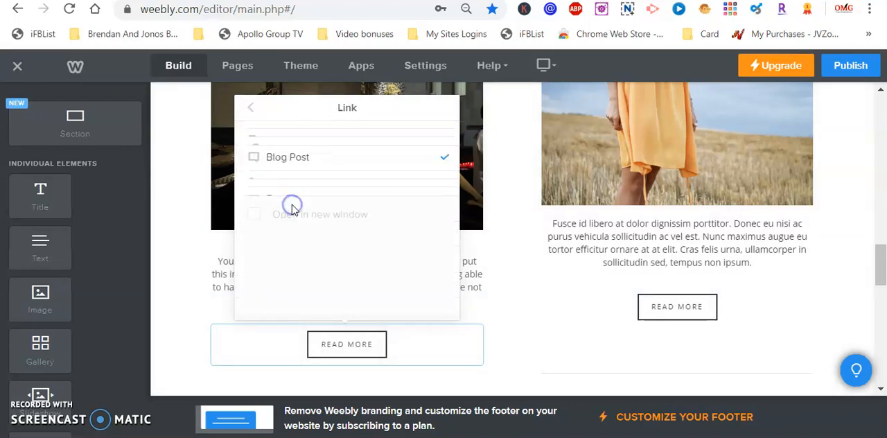
left_click(291, 201)
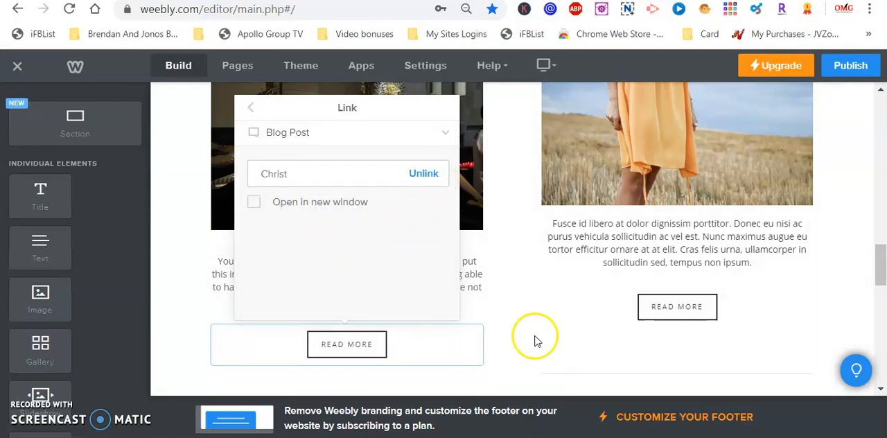
left_click(513, 327)
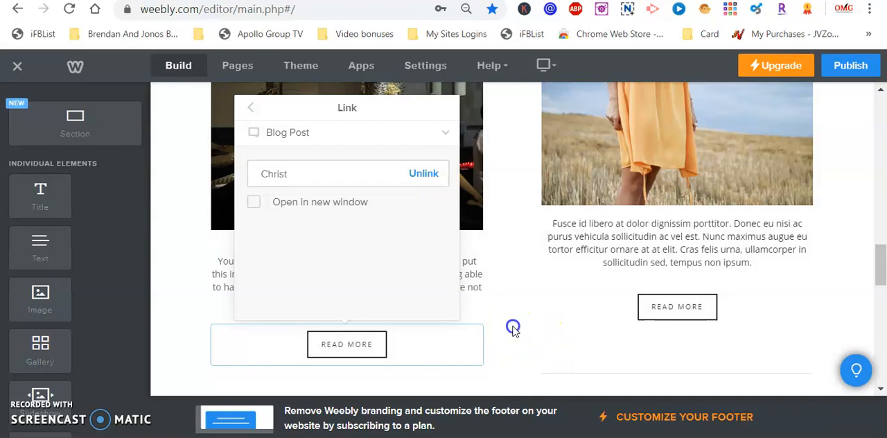
- Publish the website and open the live site at lastblogstation.weebly.com
left_click(857, 66)
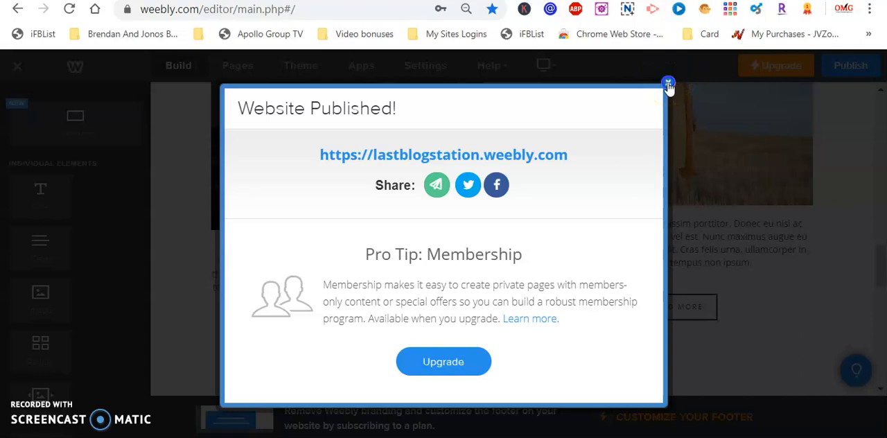
left_click_drag(630, 122, 630, 151)
left_click(617, 208)
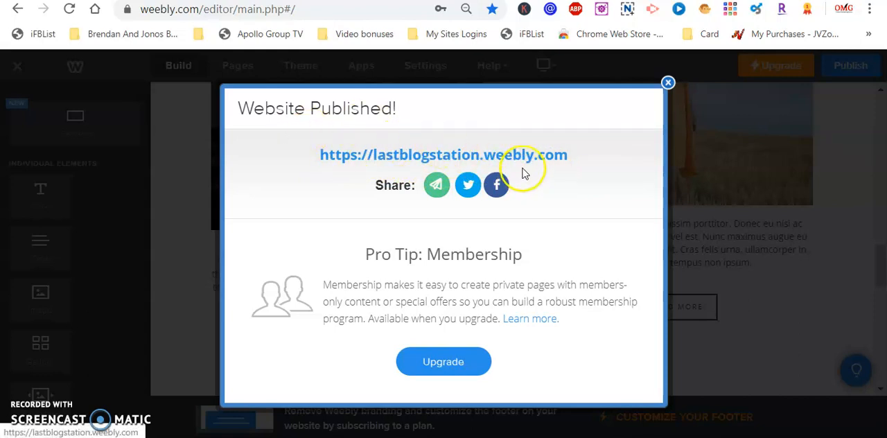
left_click(550, 158)
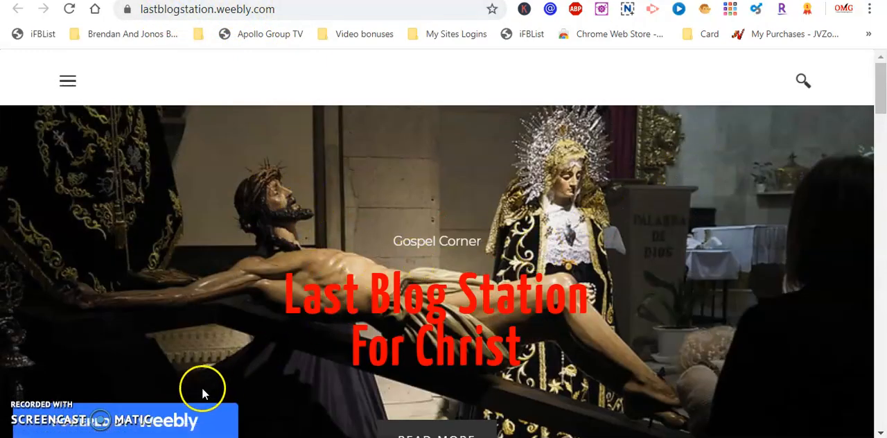
- Test the Christ picture's link on the live home page and look through the linked post down to its comment form
mouse_move(234, 423)
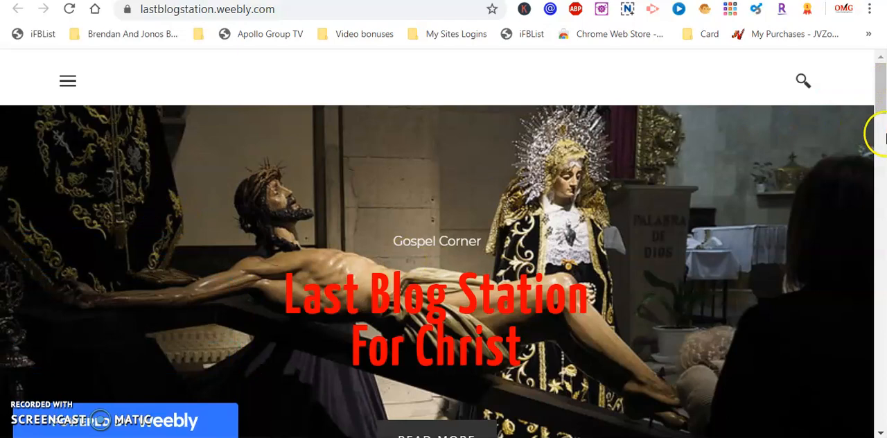
mouse_move(90, 409)
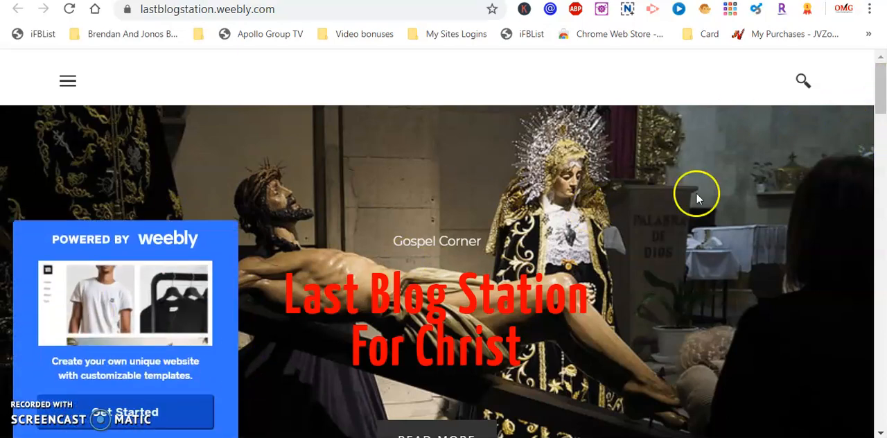
left_click_drag(882, 94, 883, 254)
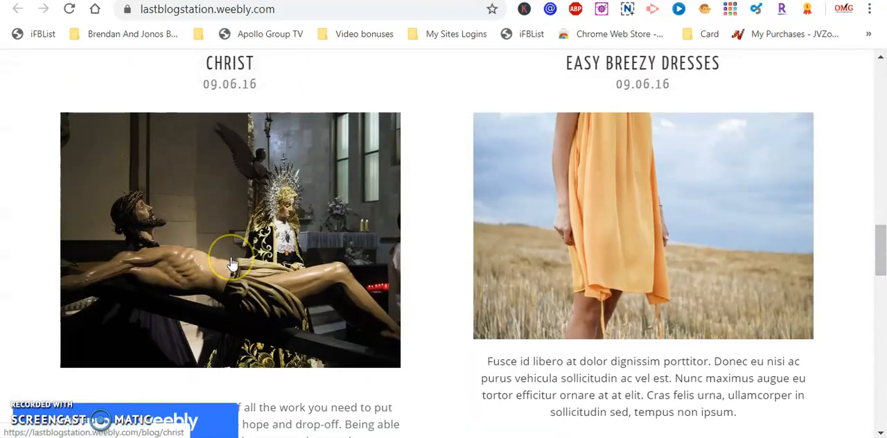
left_click(257, 69)
left_click(241, 231)
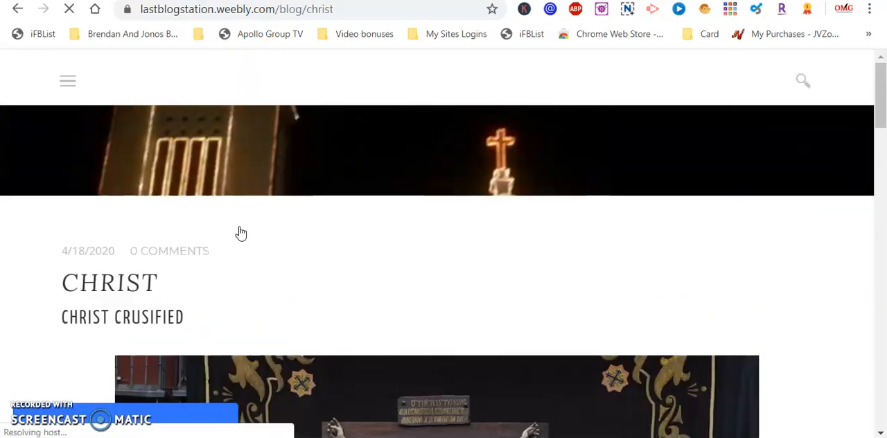
left_click_drag(883, 96, 883, 289)
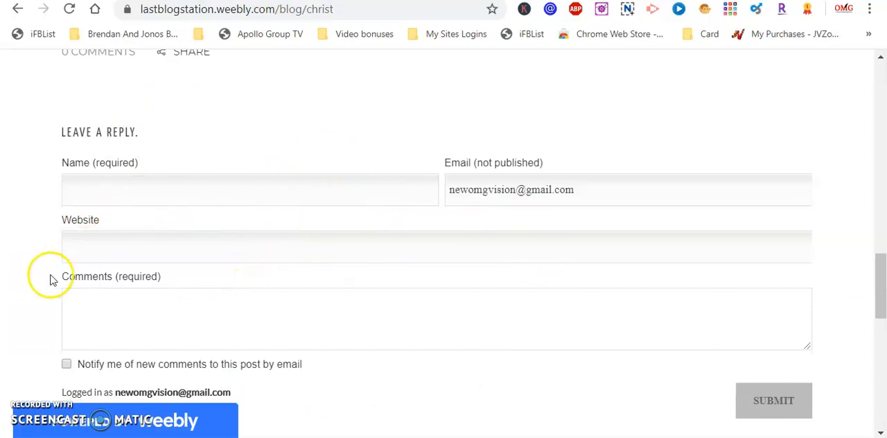
left_click_drag(881, 271, 879, 221)
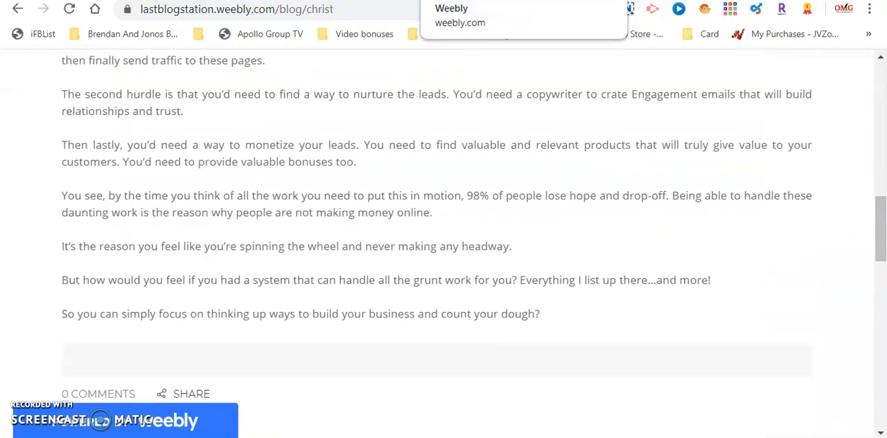
- Go back to the live home page and test the Read More button below the Christ preview
left_click(478, 1)
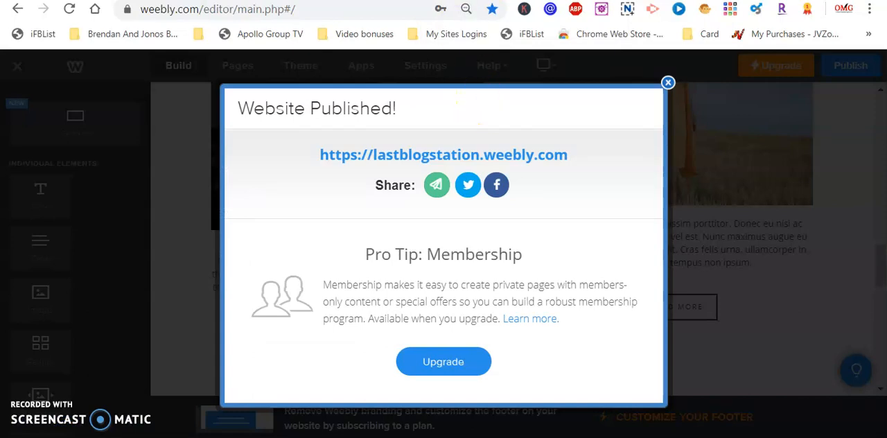
left_click(589, 0)
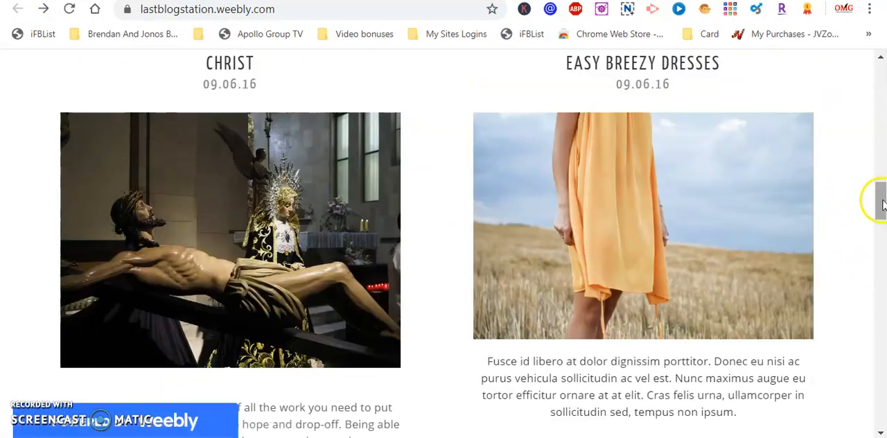
left_click_drag(882, 207, 881, 240)
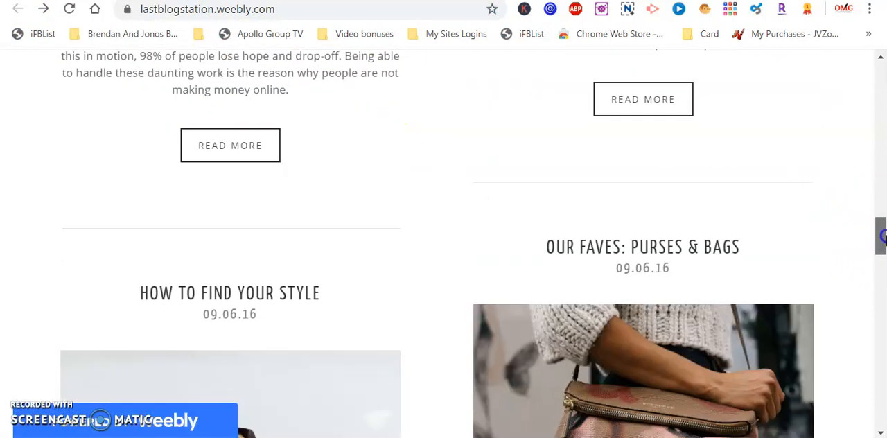
left_click(257, 157)
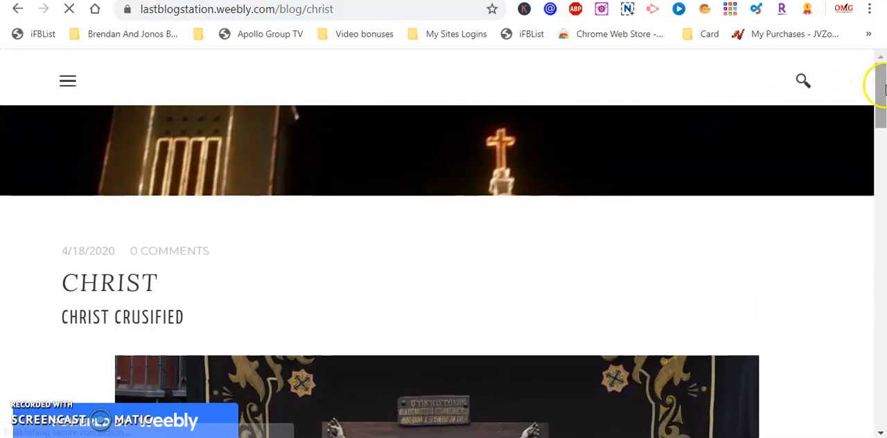
mouse_move(881, 87)
left_mouse_down()
mouse_move(882, 192)
mouse_move(883, 78)
left_mouse_up()
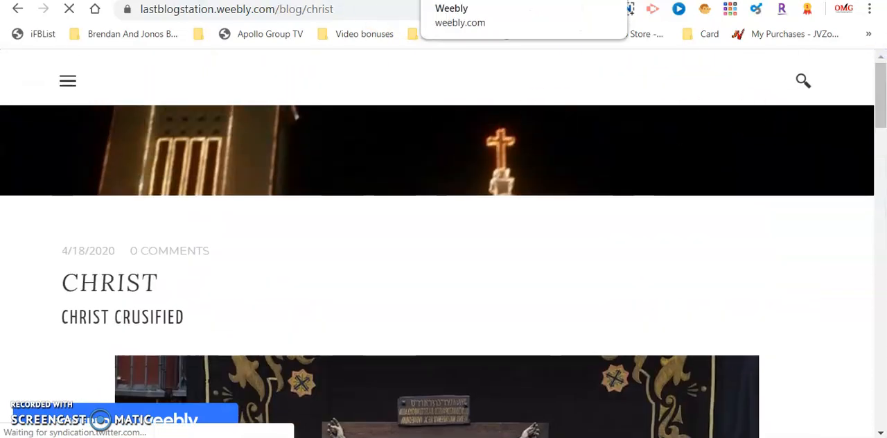
- Return to the Weebly editor and replace the orange dress photo with the orange smiley sticker picture from the "jesus christ" image search
left_click(471, 0)
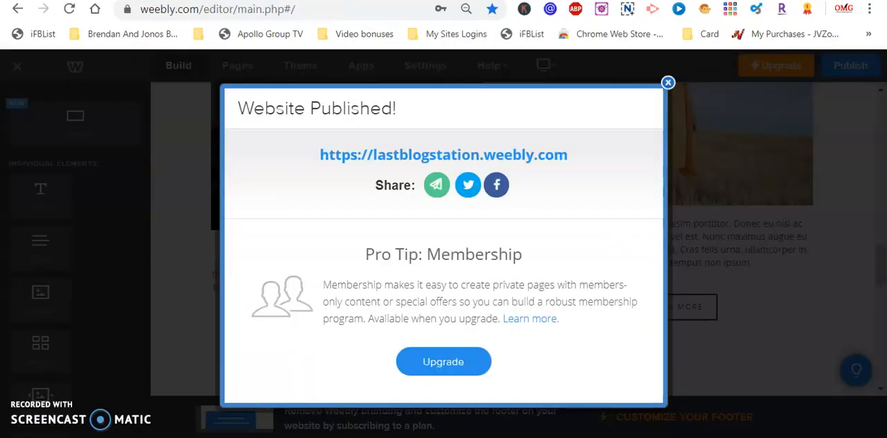
left_click(668, 83)
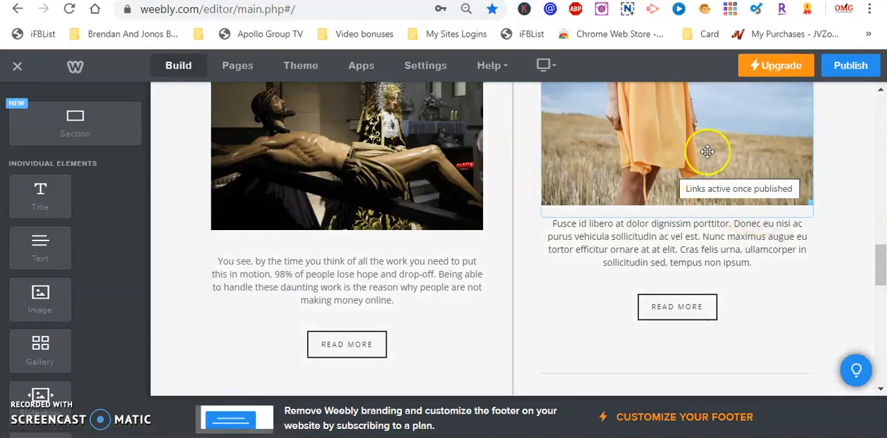
left_click(695, 130)
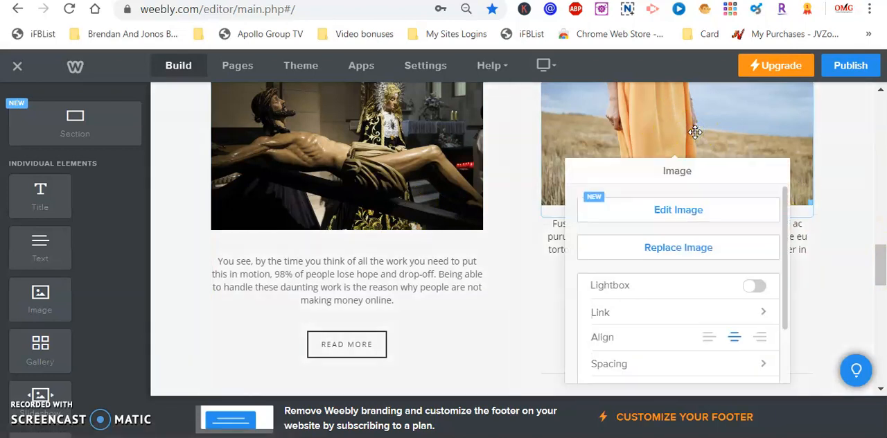
left_click(685, 250)
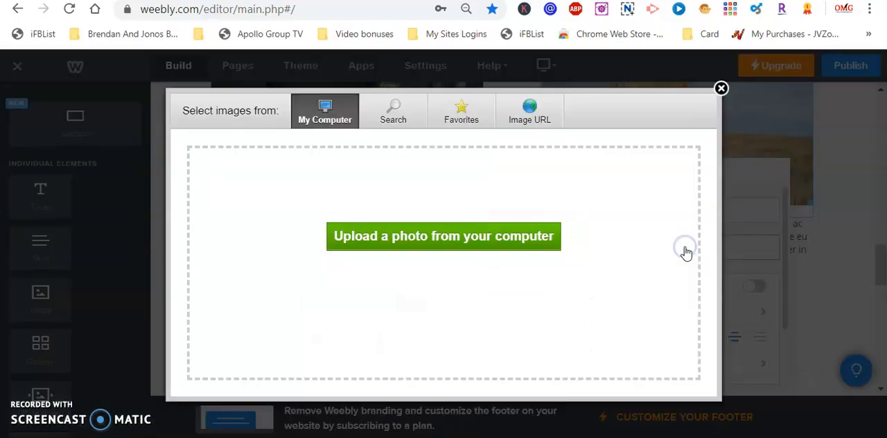
left_click(392, 119)
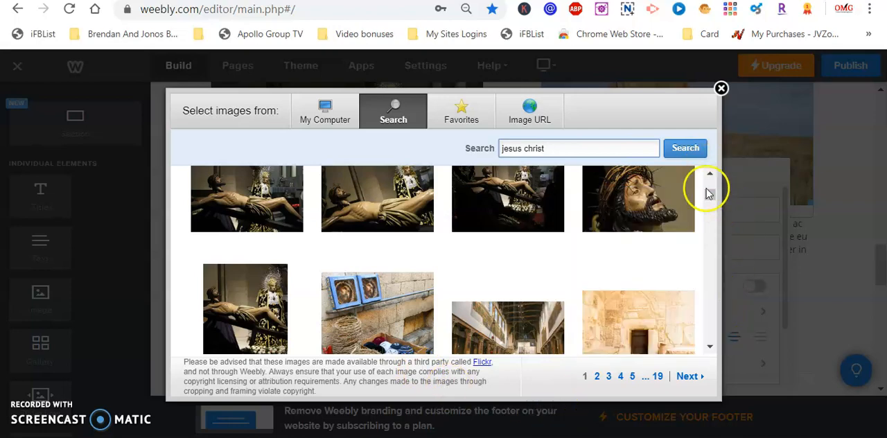
left_click_drag(712, 196, 725, 336)
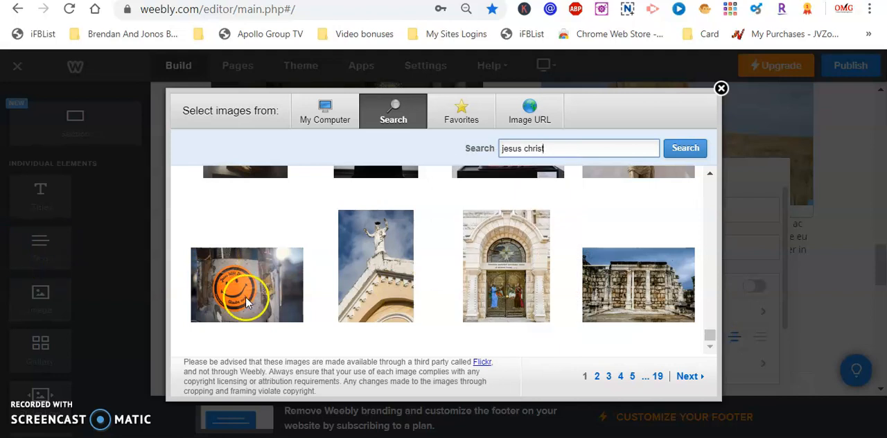
mouse_move(244, 300)
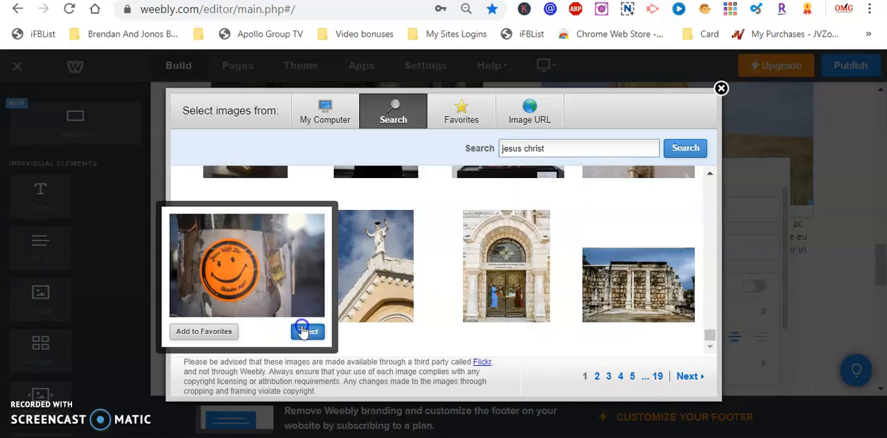